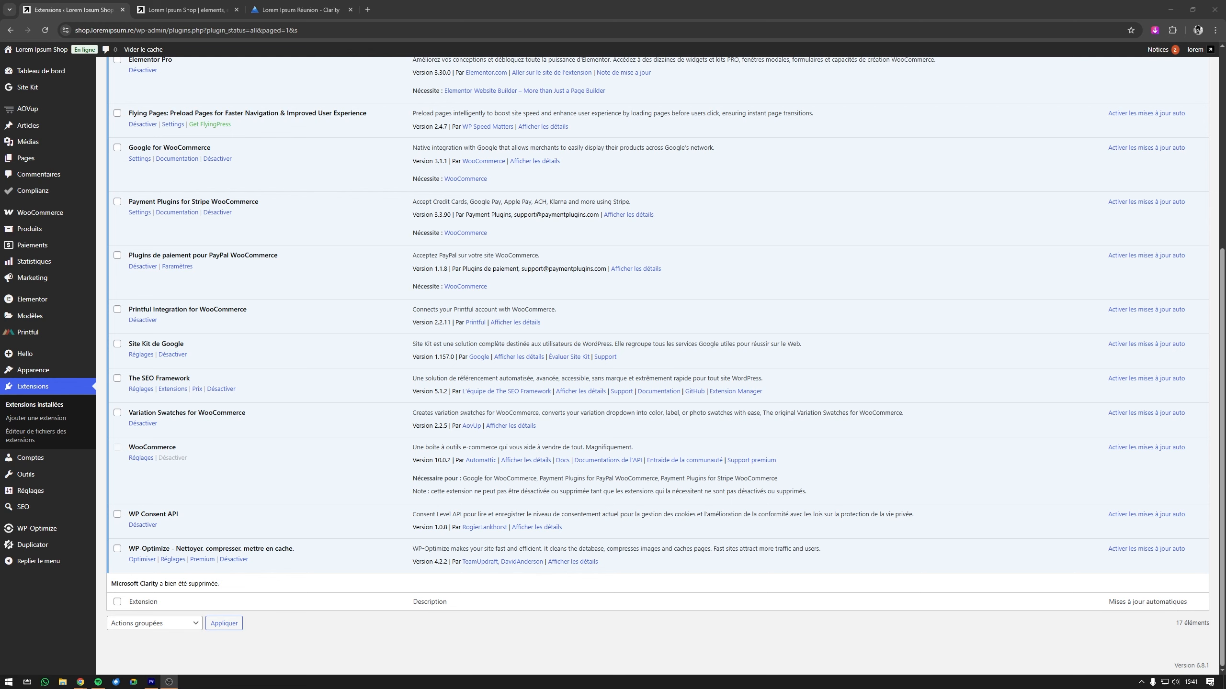
- Search the WordPress plugin directory for "Clarity", and install and activate the Microsoft Clarity plugin
{"action": "left_click", "coordinate": [45, 412]}
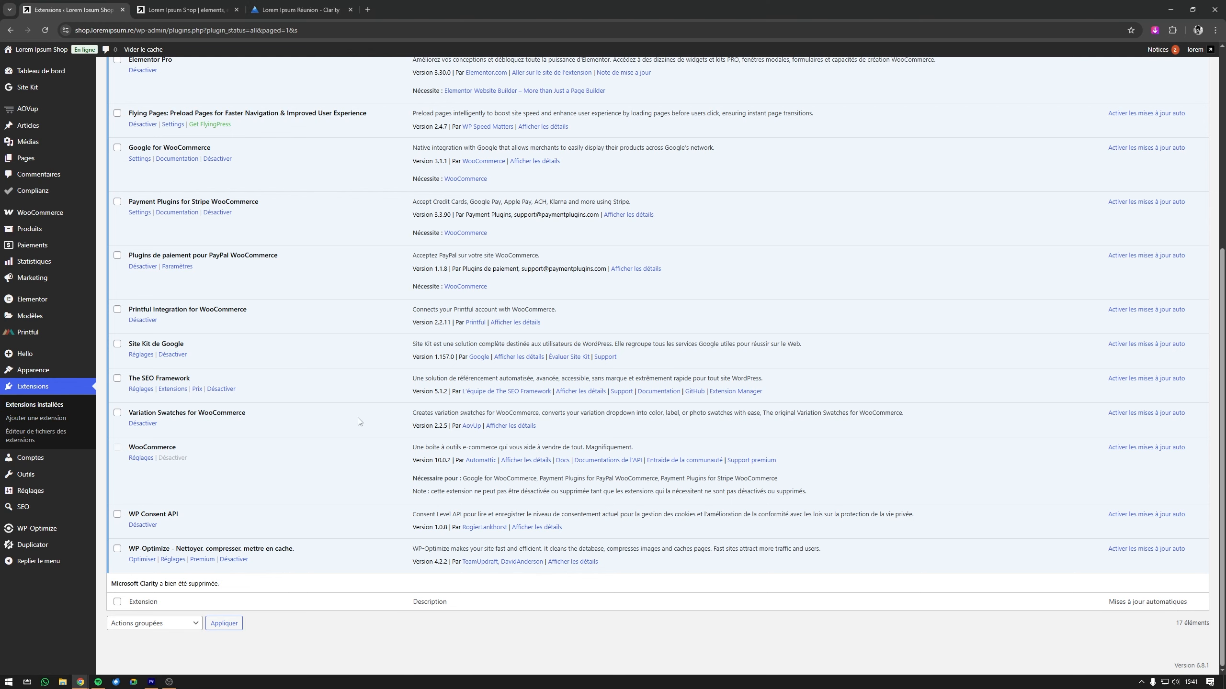
{"action": "left_click", "coordinate": [187, 74]}
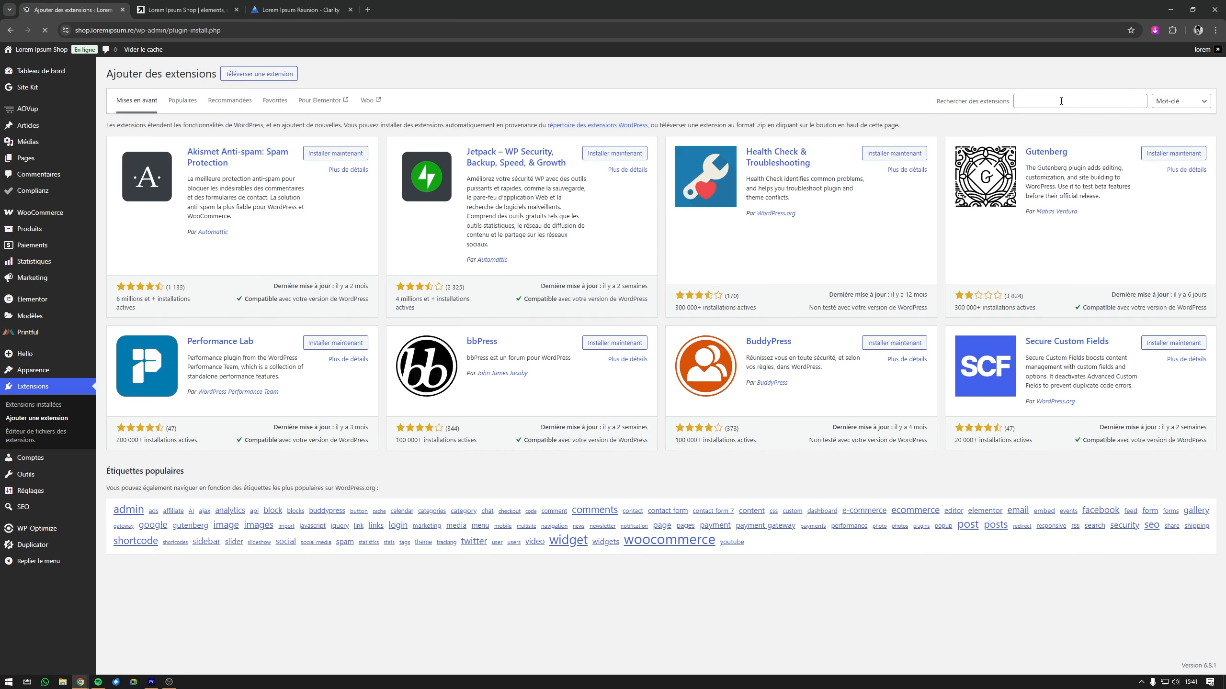
{"action": "left_click", "coordinate": [1048, 97]}
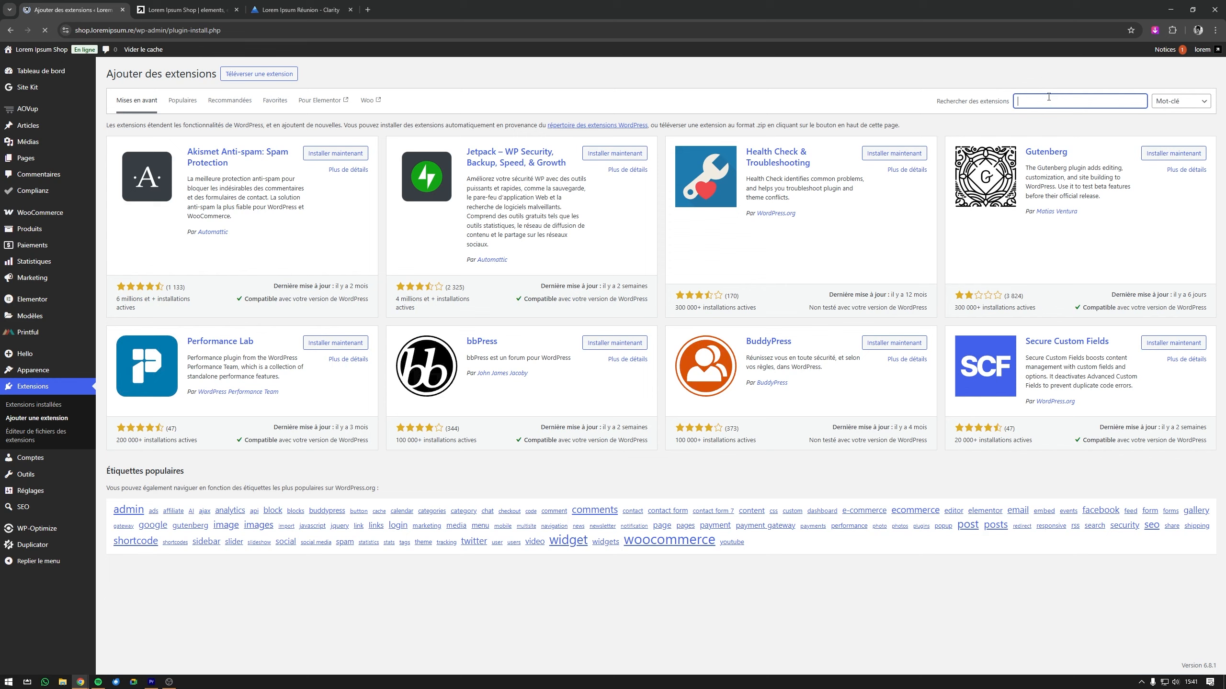
{"action": "type", "text": "Clarity"}
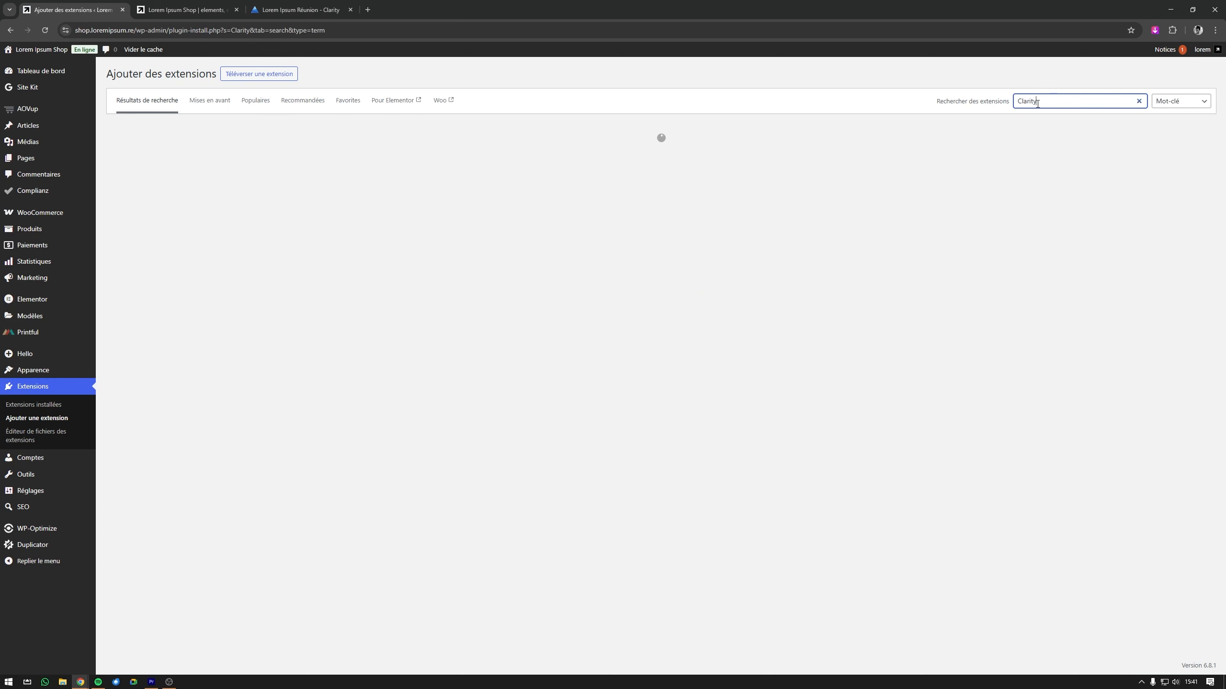
{"action": "double_click", "coordinate": [1035, 102]}
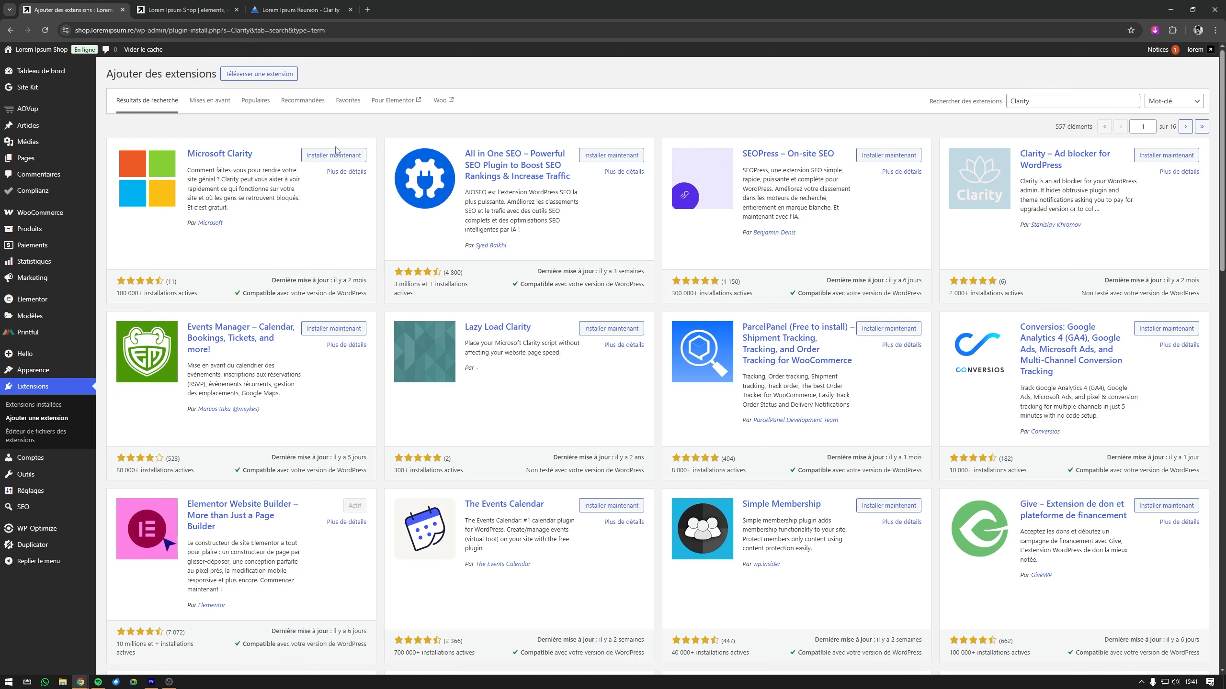
{"action": "left_click", "coordinate": [338, 155]}
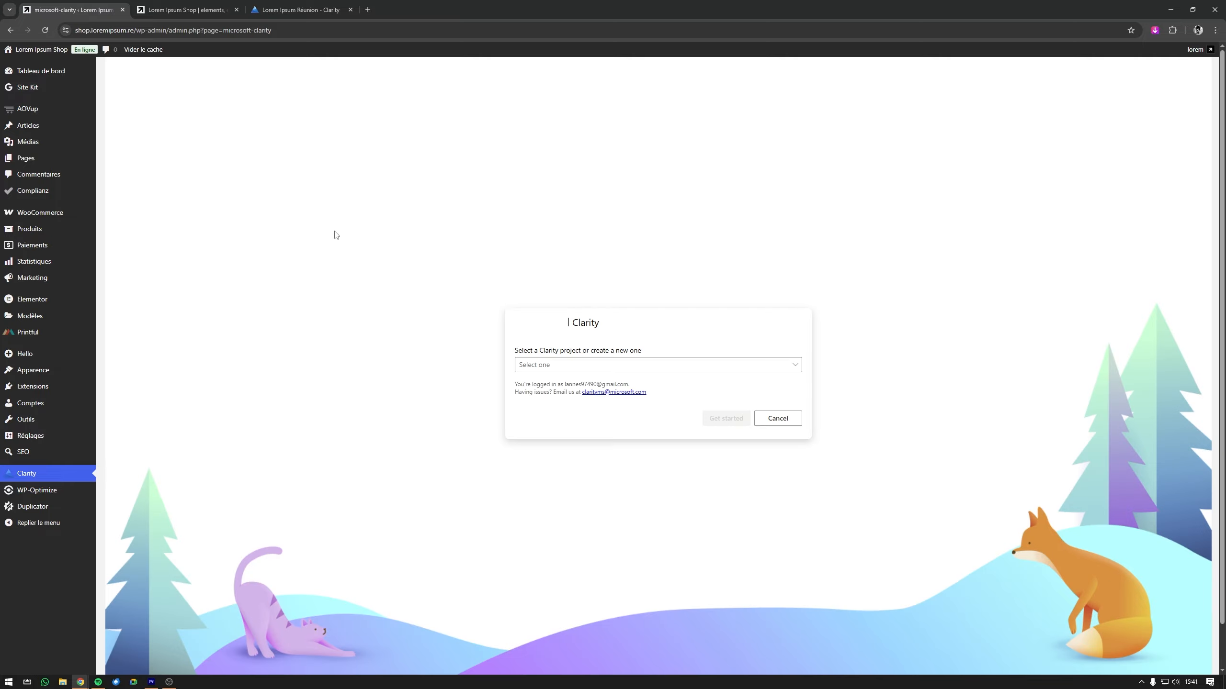
{"action": "left_click", "coordinate": [665, 364]}
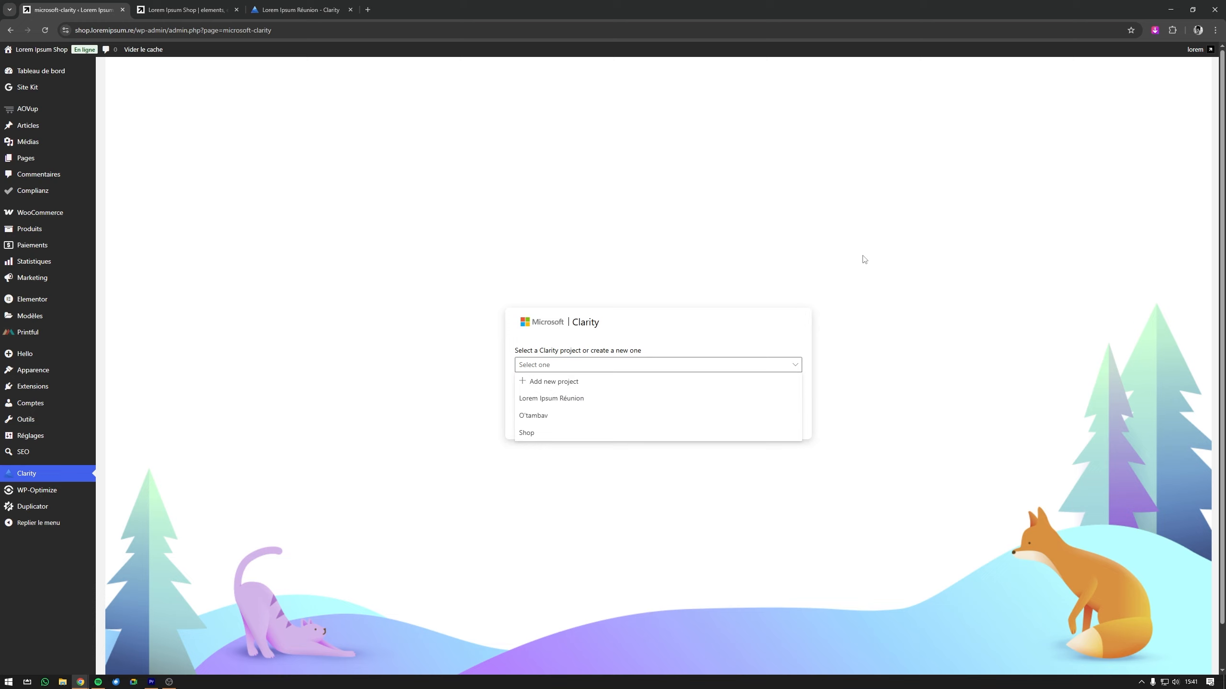
{"action": "left_click", "coordinate": [618, 382]}
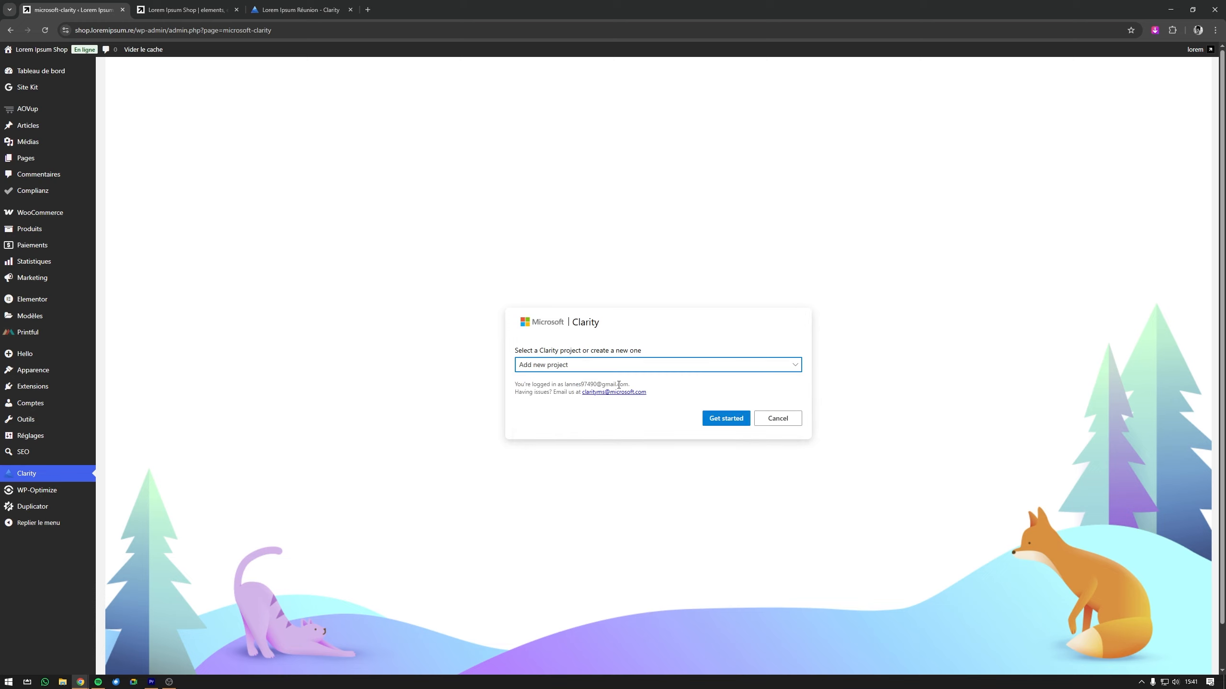
{"action": "left_click", "coordinate": [723, 414]}
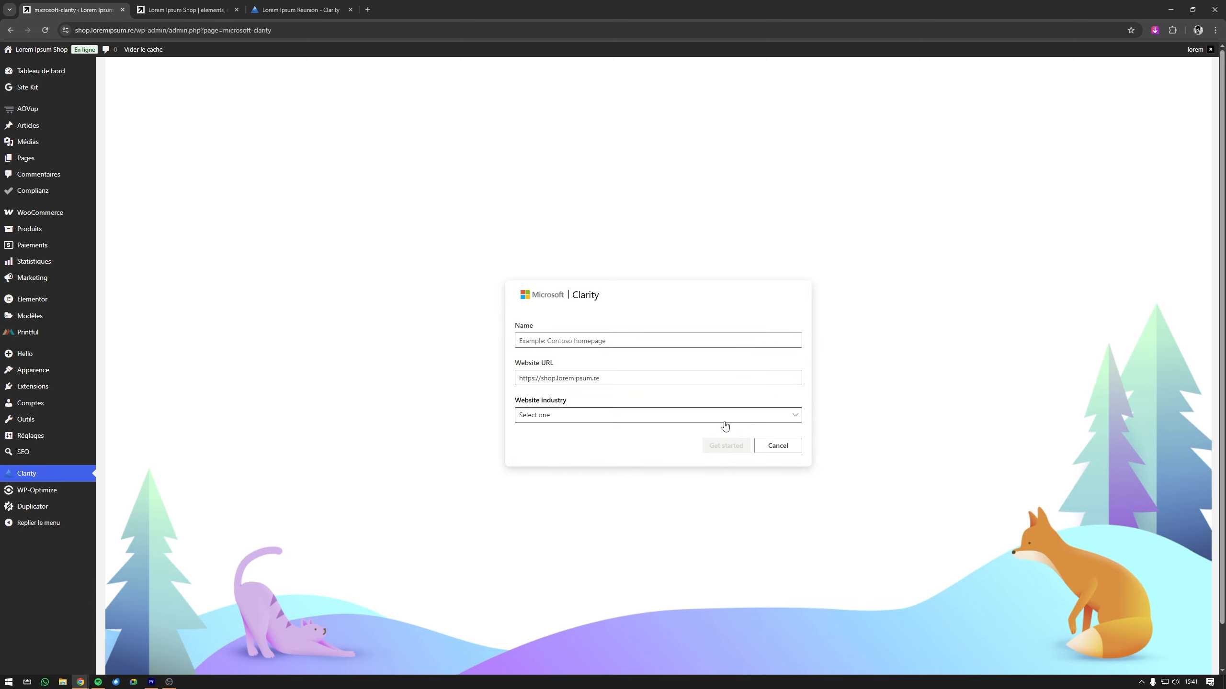
{"action": "left_click", "coordinate": [790, 449]}
{"action": "left_click", "coordinate": [632, 366]}
{"action": "left_click", "coordinate": [600, 431]}
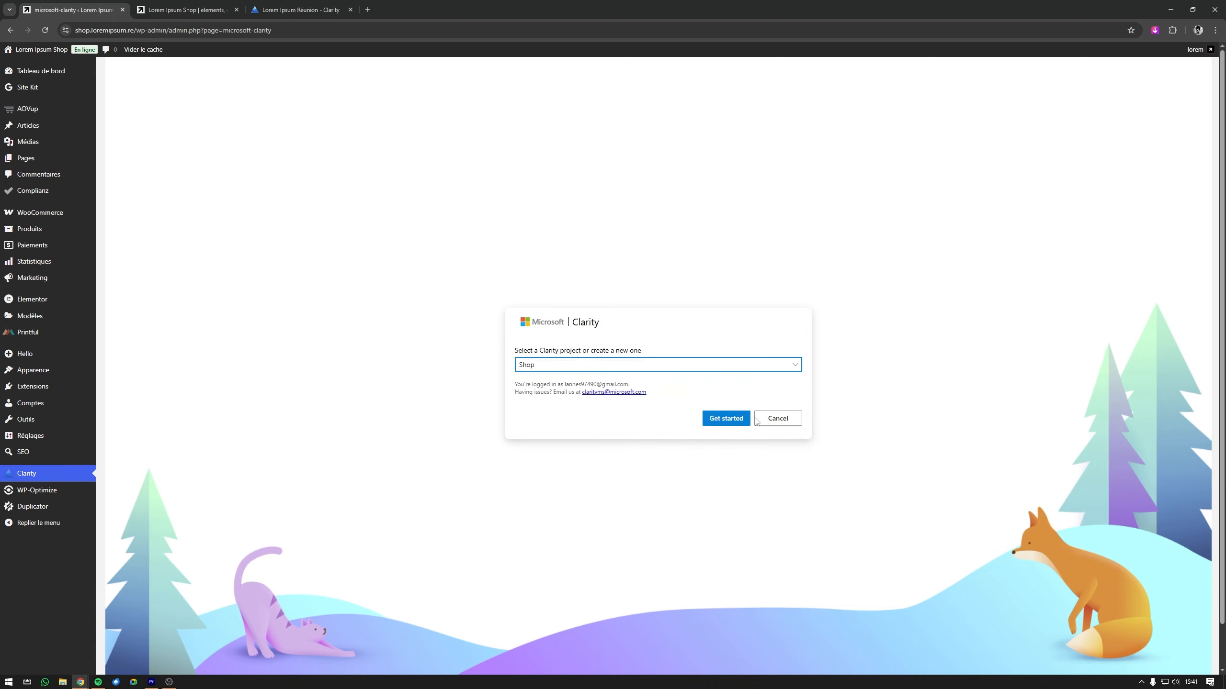
{"action": "left_click", "coordinate": [755, 369]}
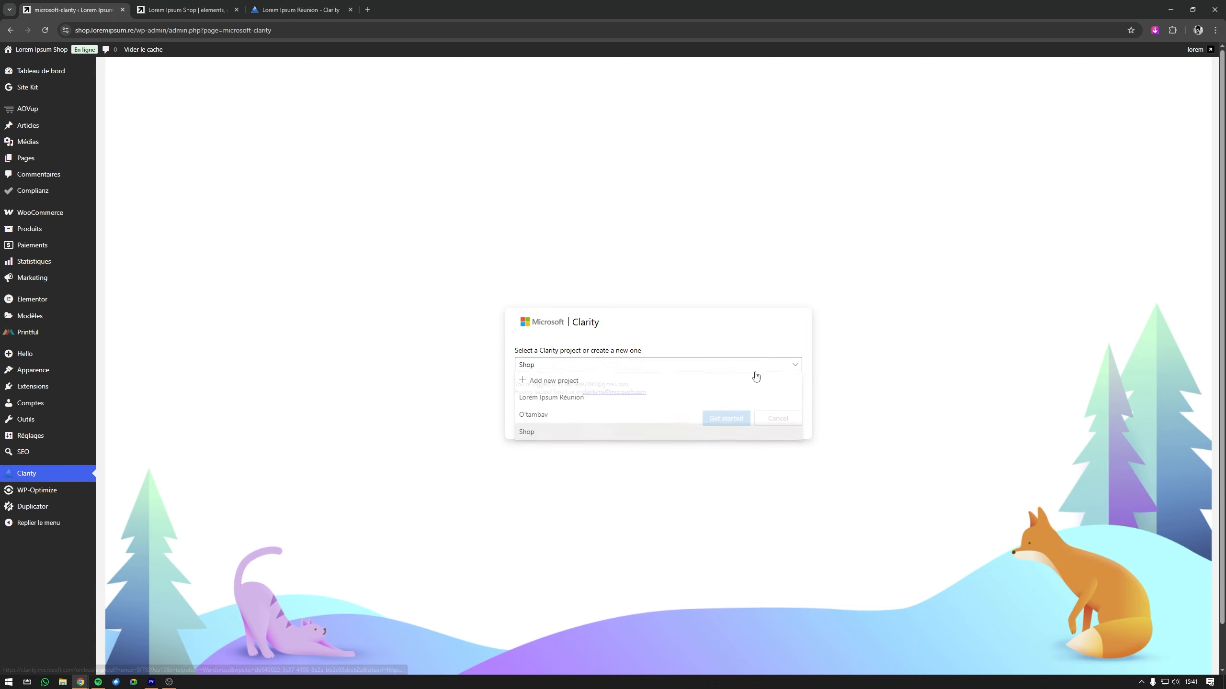
{"action": "left_click", "coordinate": [628, 383]}
{"action": "left_click", "coordinate": [726, 419]}
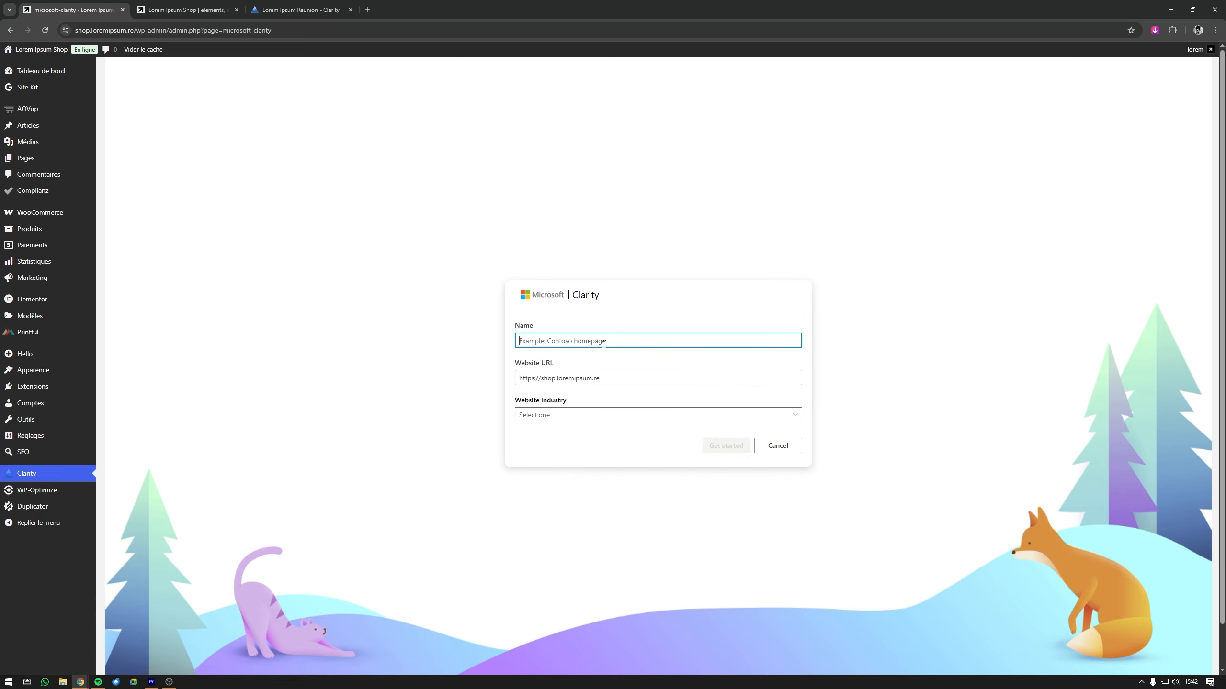
{"action": "left_click", "coordinate": [580, 415]}
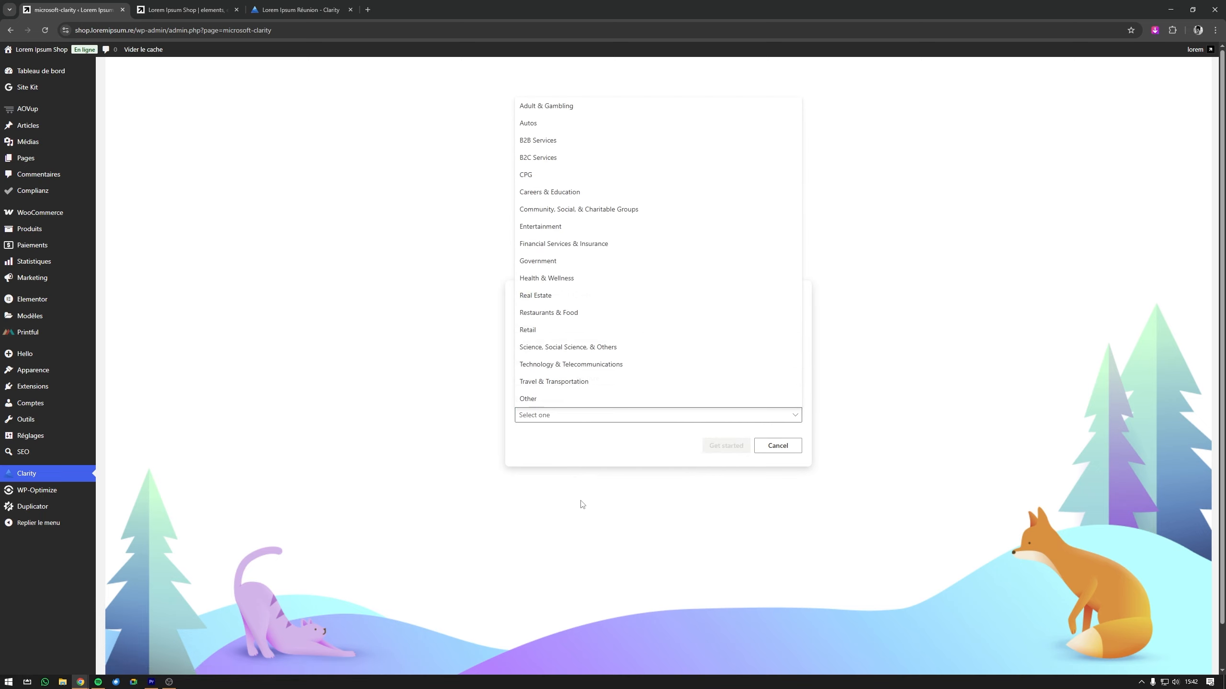
{"action": "left_click", "coordinate": [578, 443]}
{"action": "left_click", "coordinate": [592, 340]}
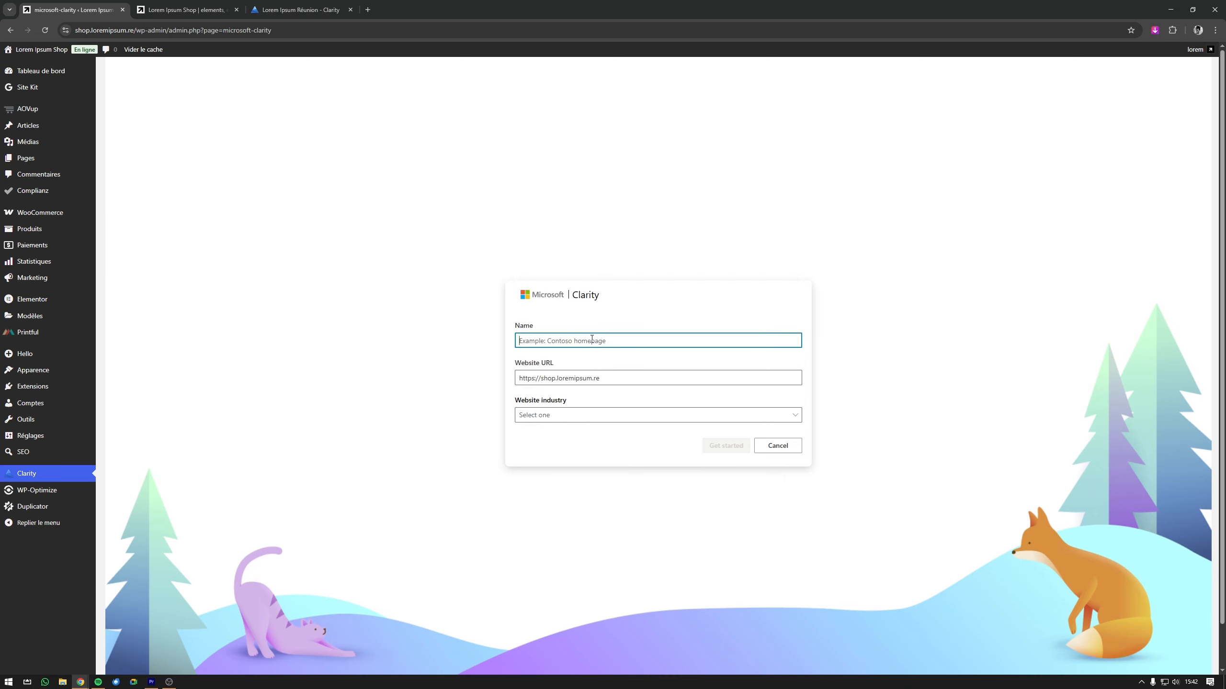
{"action": "left_click", "coordinate": [778, 445]}
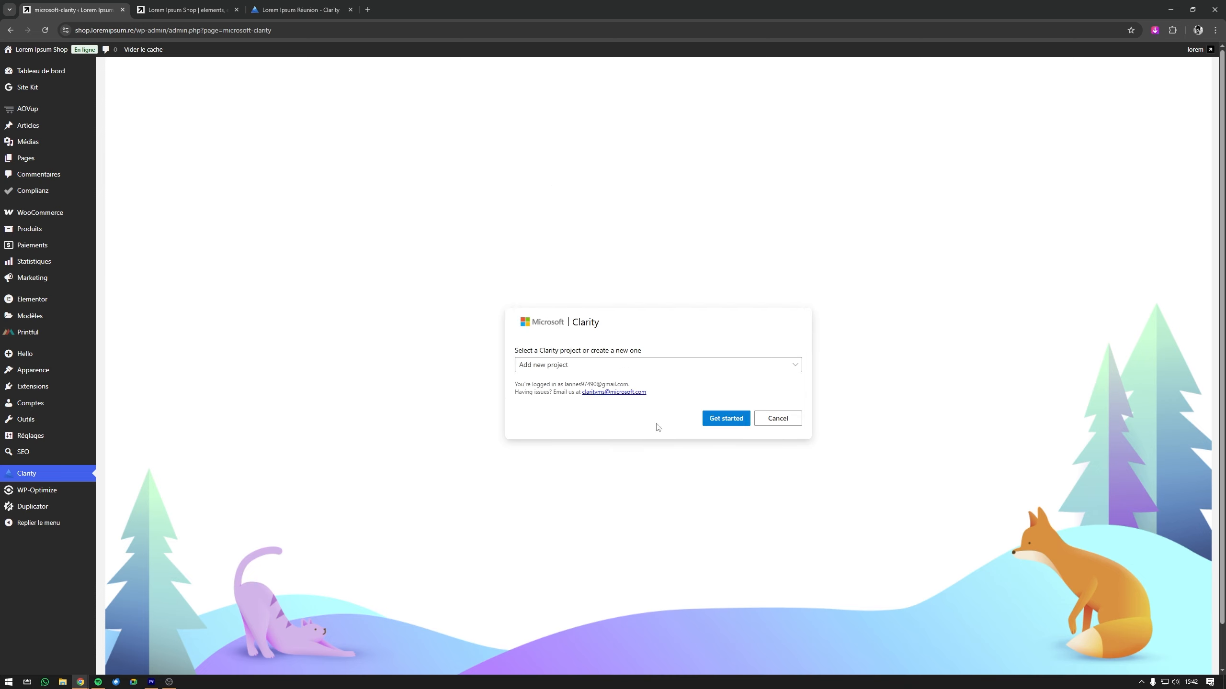
- Link the Clarity plugin to the existing Shop project and dismiss the live-user notice on its dashboard
{"action": "left_click", "coordinate": [758, 376]}
{"action": "left_click", "coordinate": [627, 435]}
{"action": "left_click", "coordinate": [715, 419]}
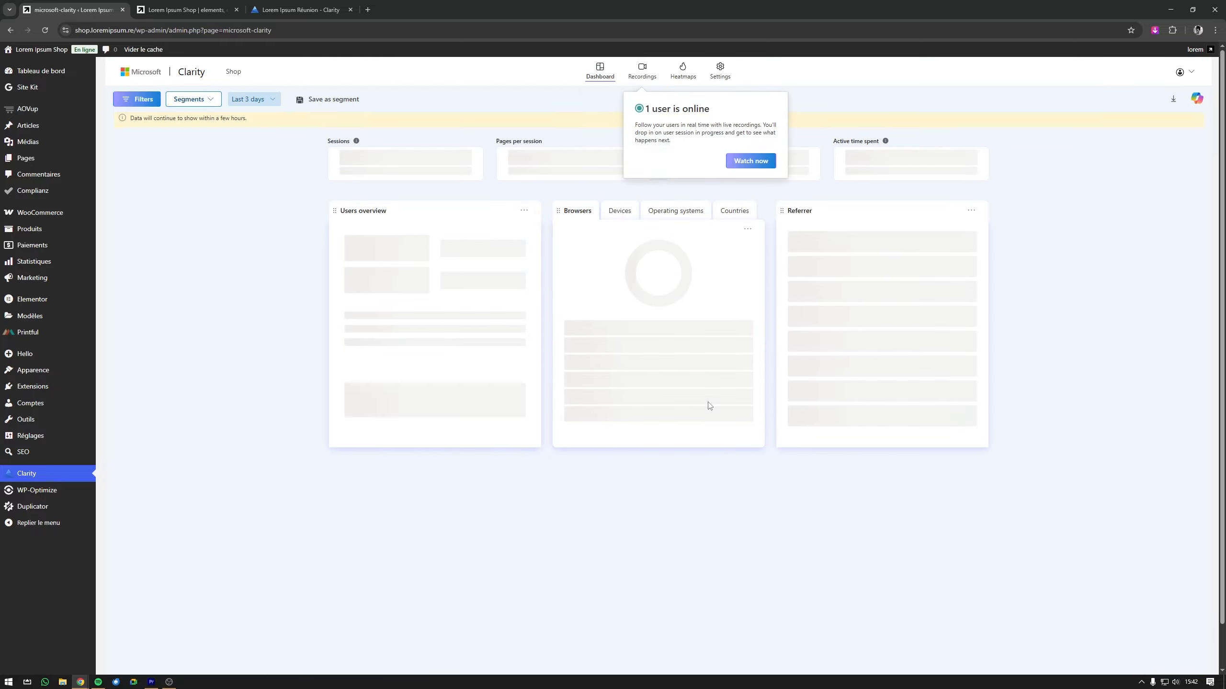
{"action": "left_click", "coordinate": [115, 183]}
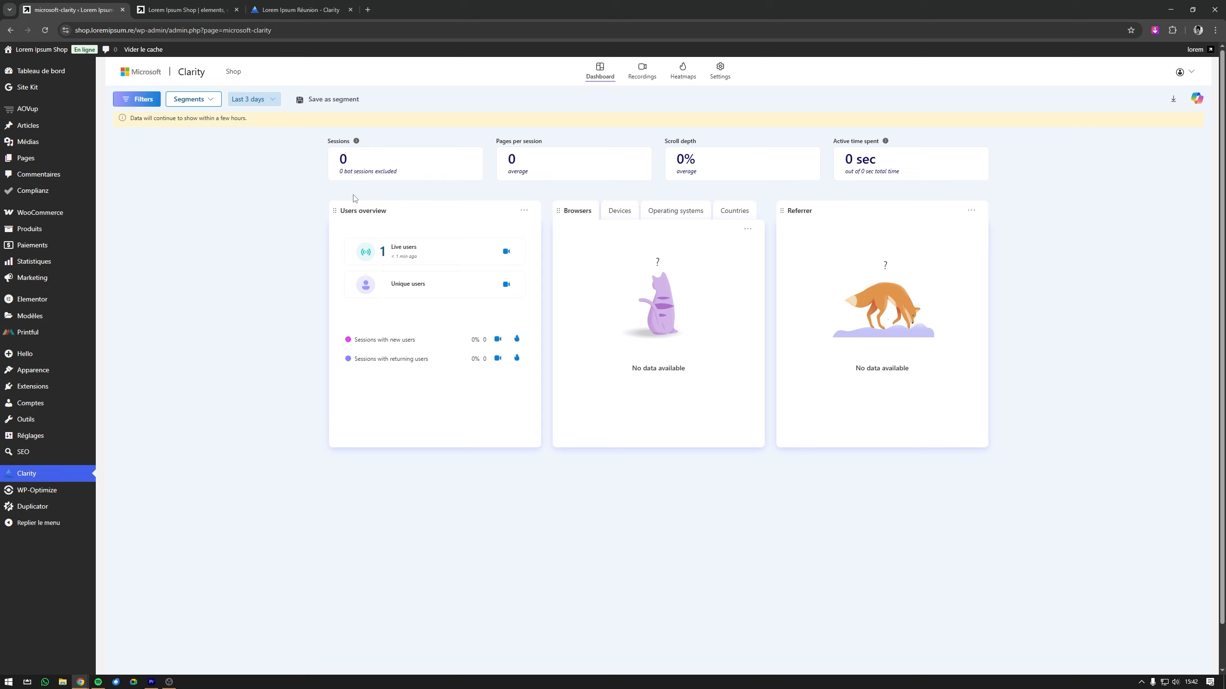
- Check the account signed in to the embedded dashboard, and open the Shop project on the Clarity website
{"action": "left_click", "coordinate": [1174, 67]}
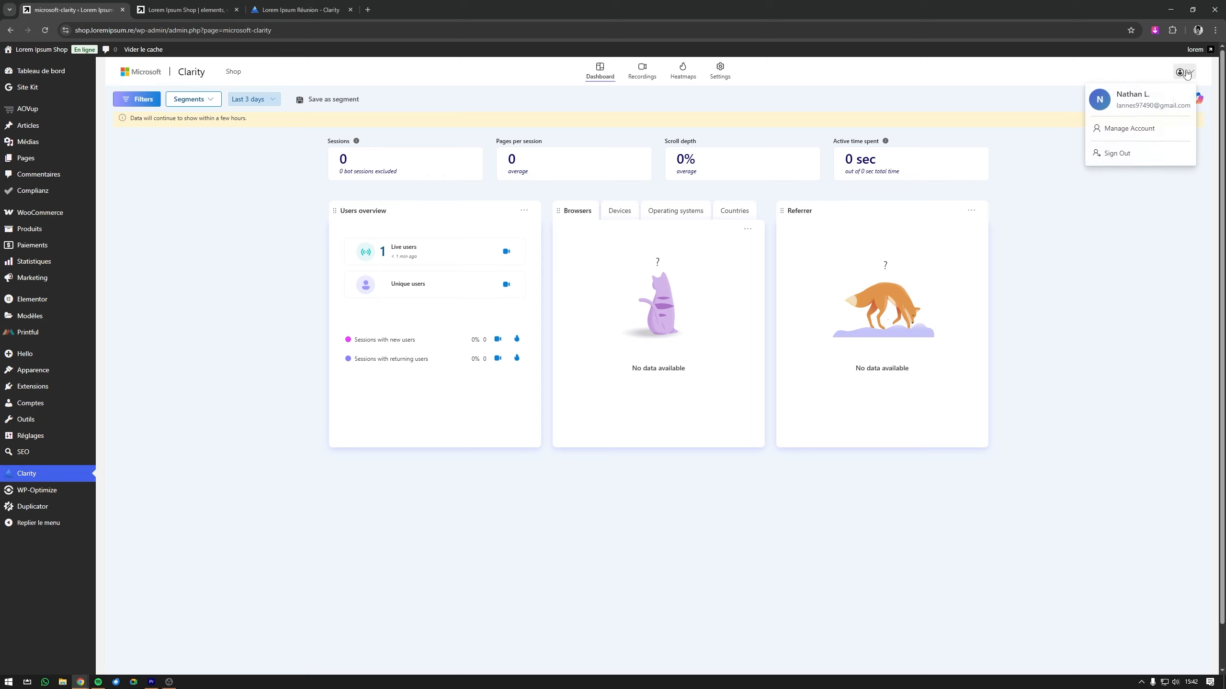
{"action": "left_click", "coordinate": [978, 109]}
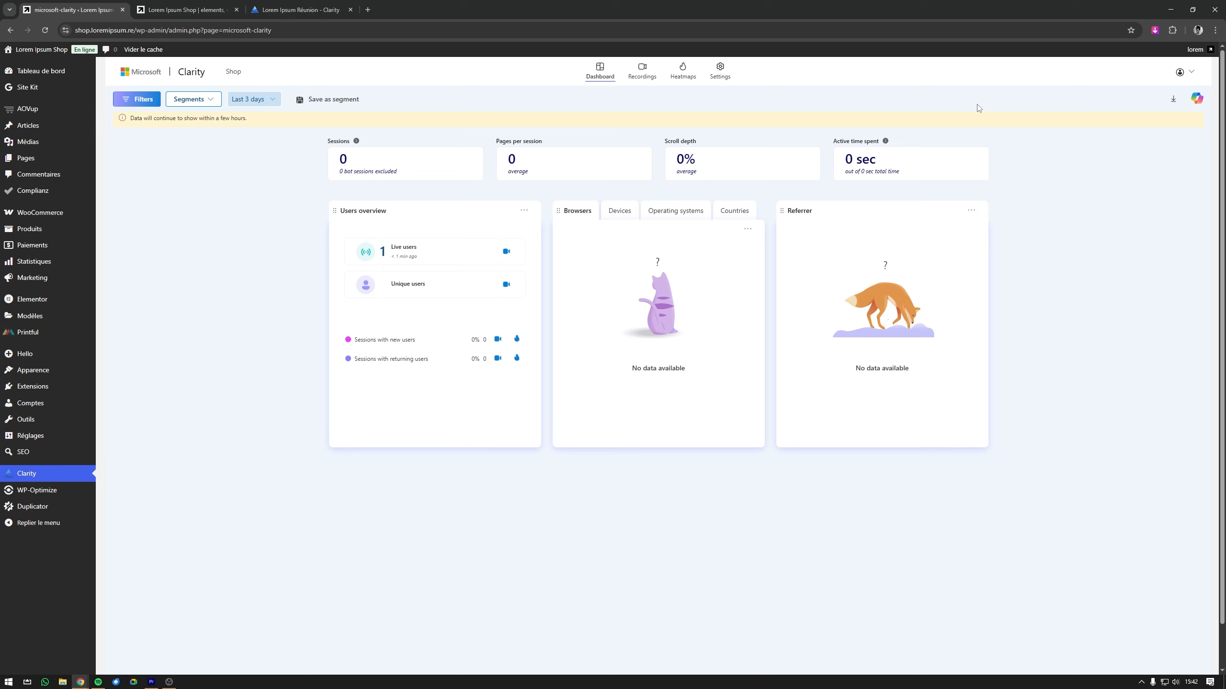
{"action": "left_click", "coordinate": [345, 6]}
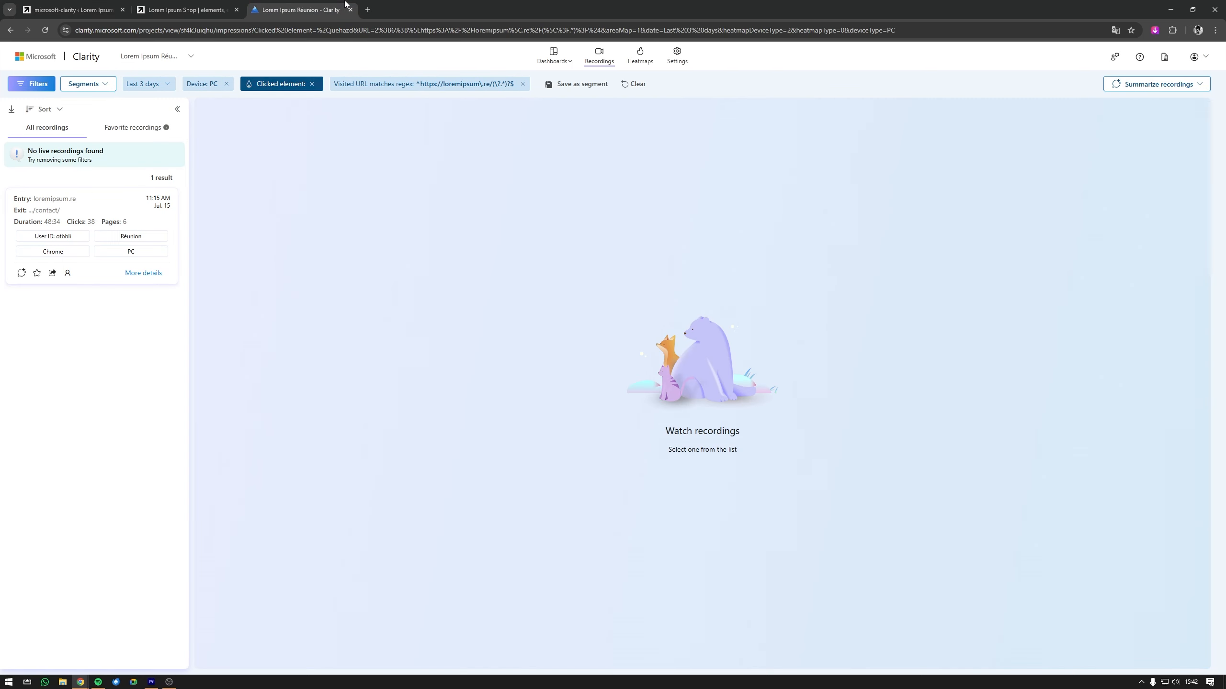
{"action": "left_click", "coordinate": [190, 56]}
{"action": "left_click", "coordinate": [175, 113]}
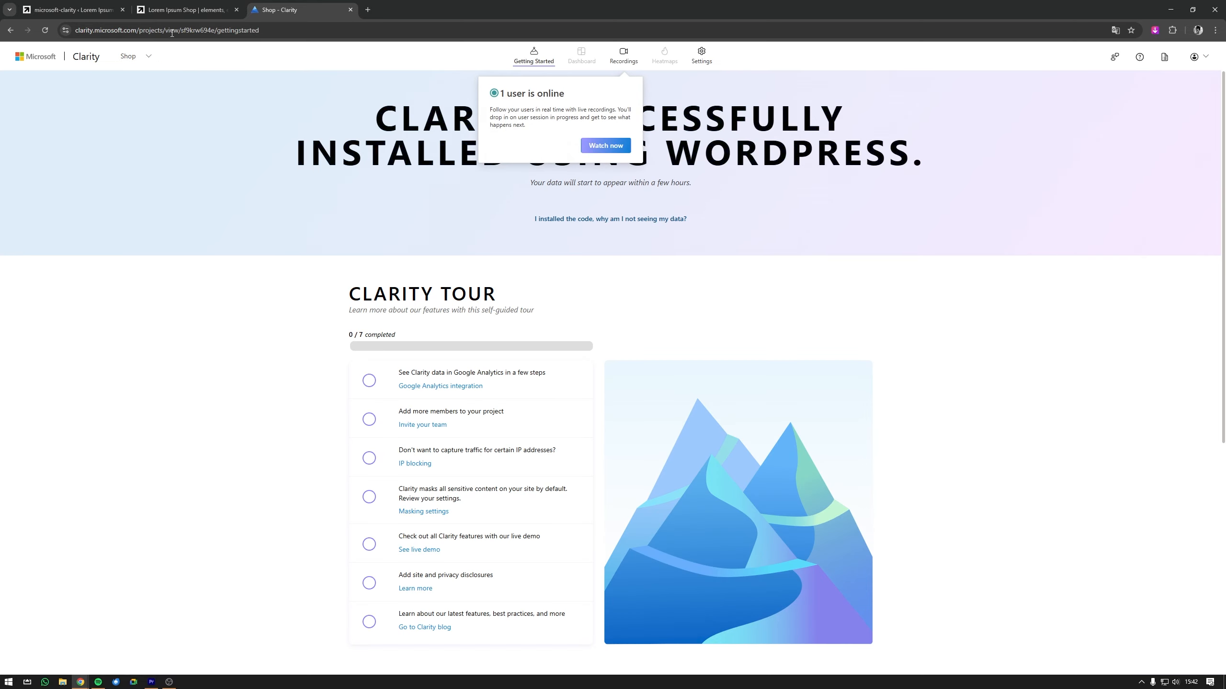
{"action": "left_click", "coordinate": [83, 10]}
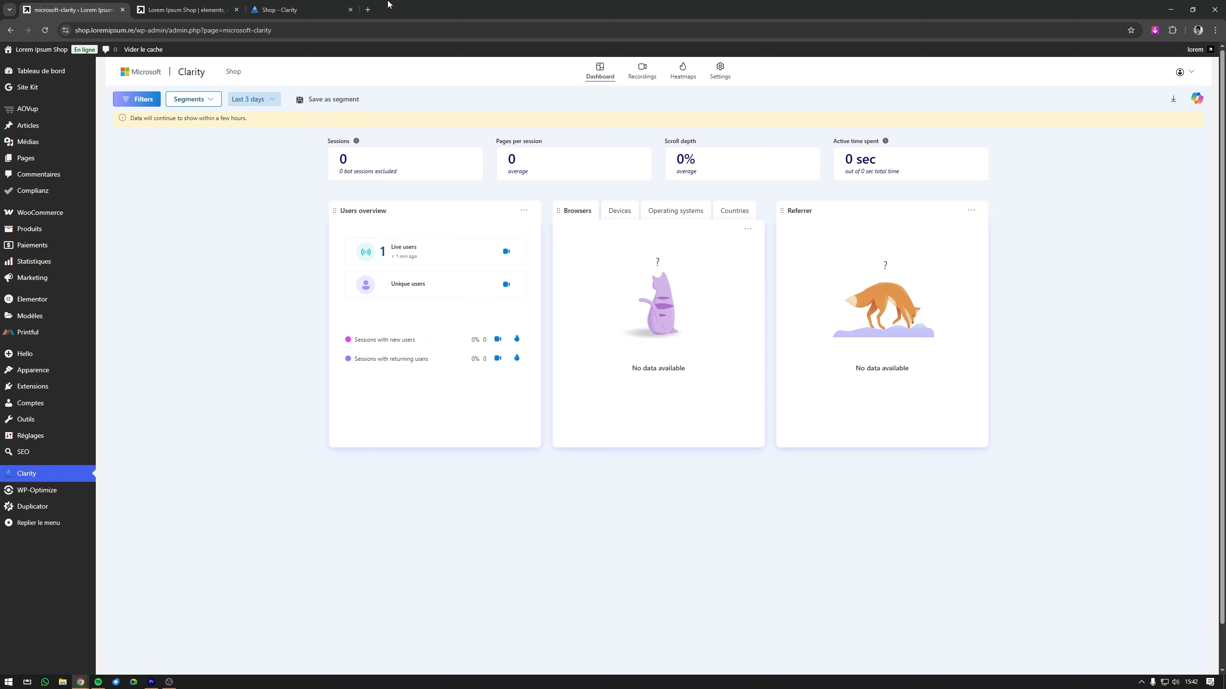
{"action": "left_click", "coordinate": [333, 5]}
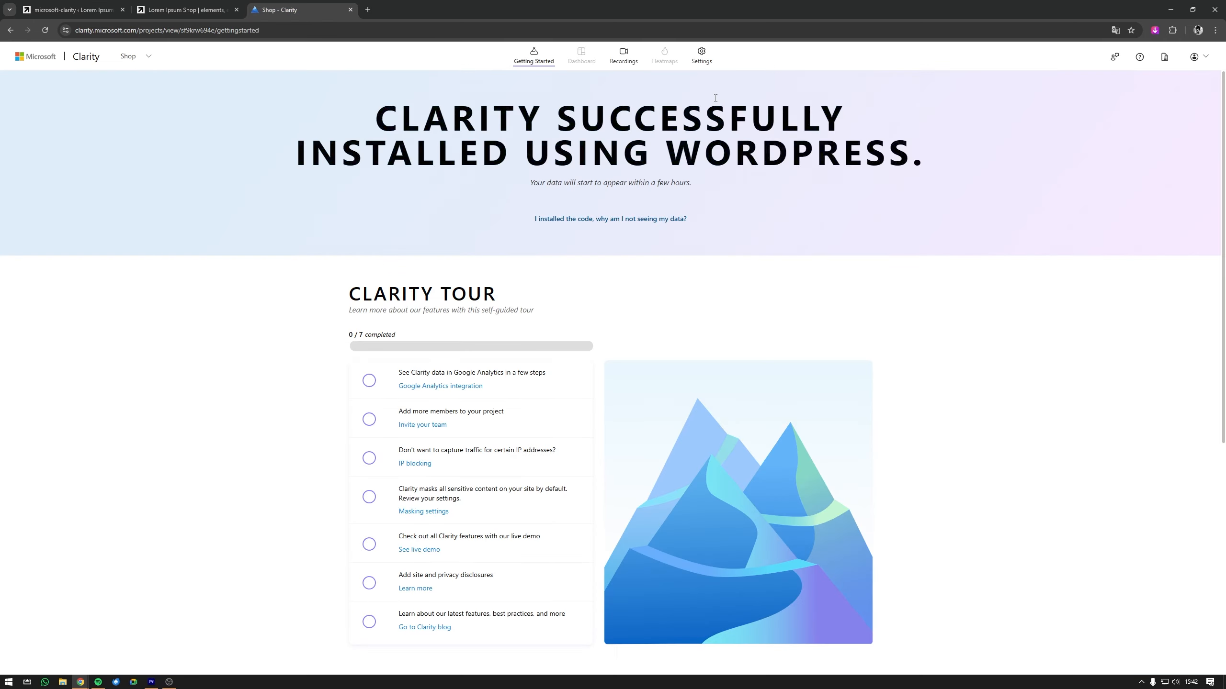
- Start the Google Analytics integration from the Shop project's setup settings and authorize Microsoft Clarity with the Google account
{"action": "left_click", "coordinate": [701, 54]}
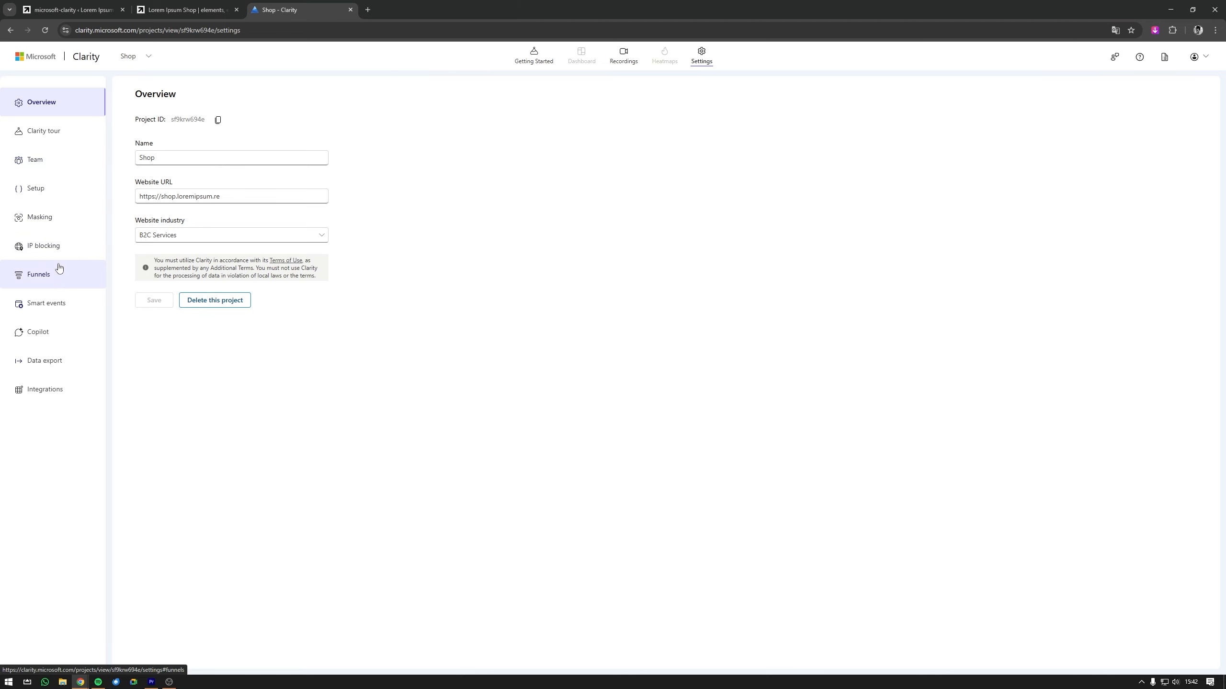
{"action": "left_click", "coordinate": [55, 200]}
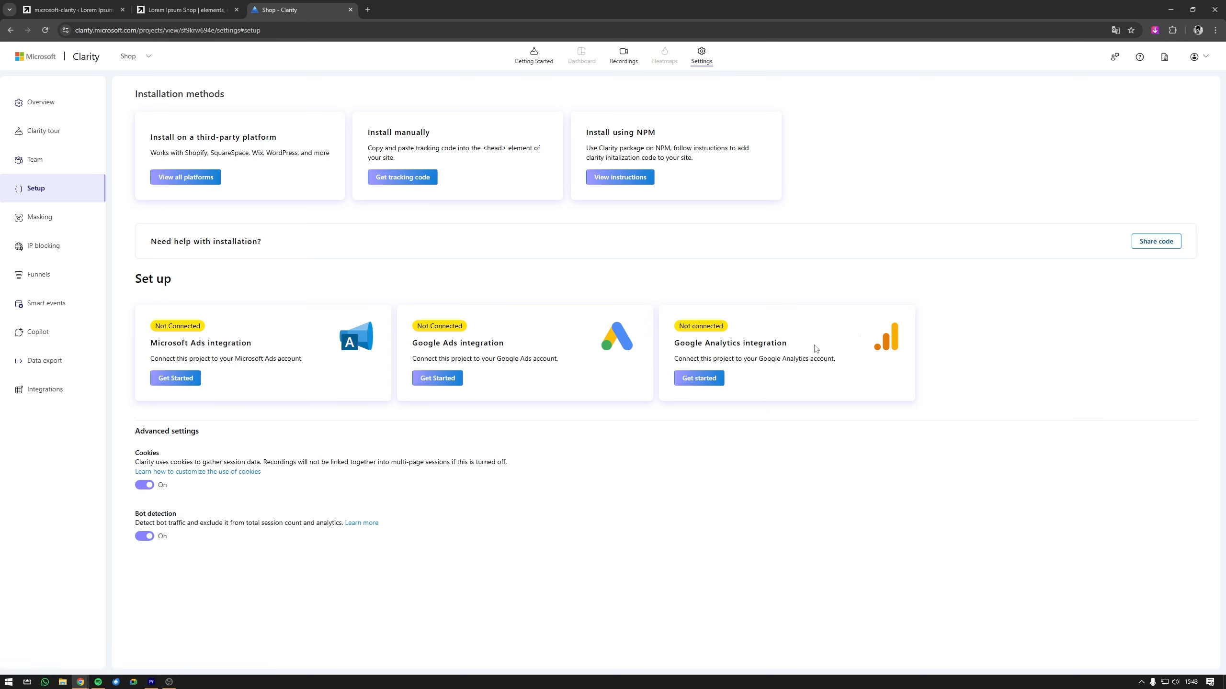
{"action": "left_click_drag", "start_coordinate": [801, 348], "coordinate": [657, 346]}
{"action": "left_click", "coordinate": [984, 369]}
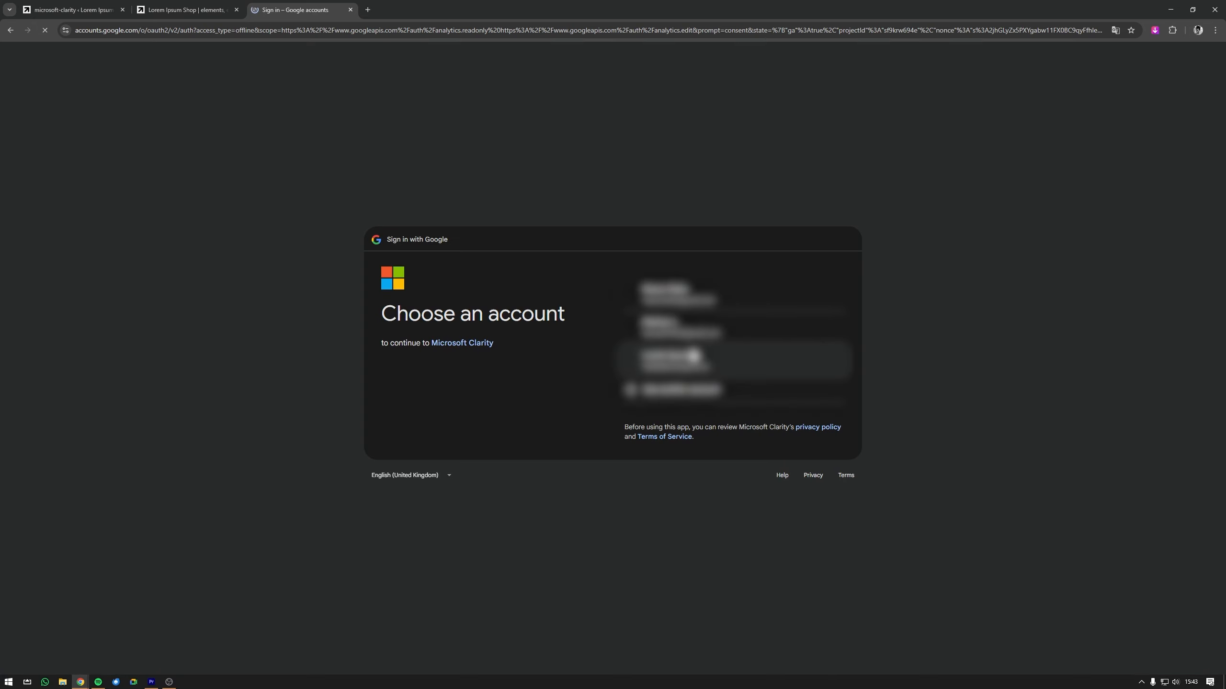
{"action": "left_click", "coordinate": [695, 330]}
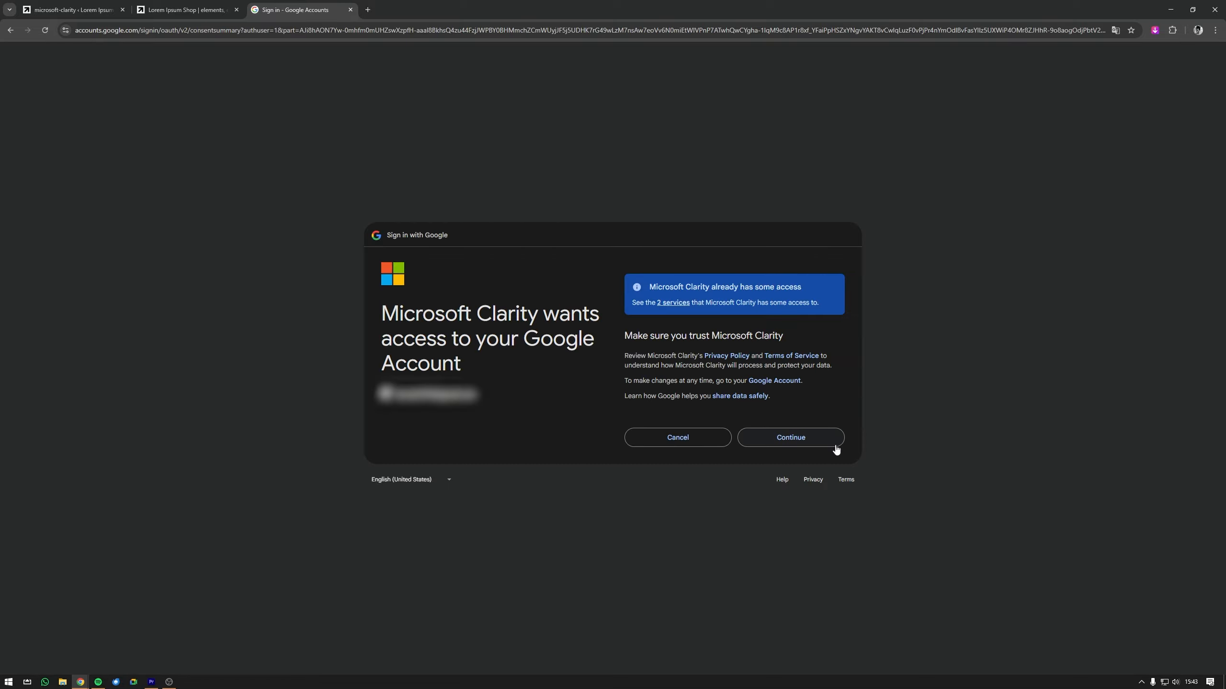
{"action": "left_click", "coordinate": [835, 446]}
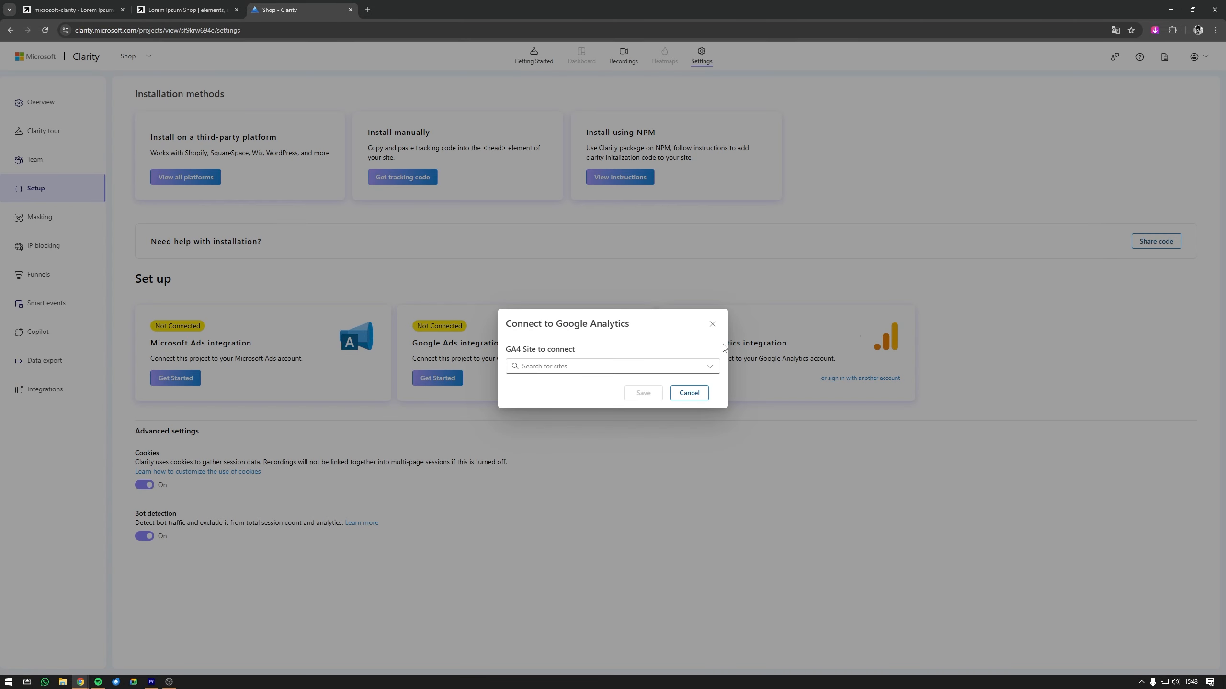
- Connect the project to the GA4 site shop.loremipsum.re and save the integration
{"action": "left_click", "coordinate": [684, 366]}
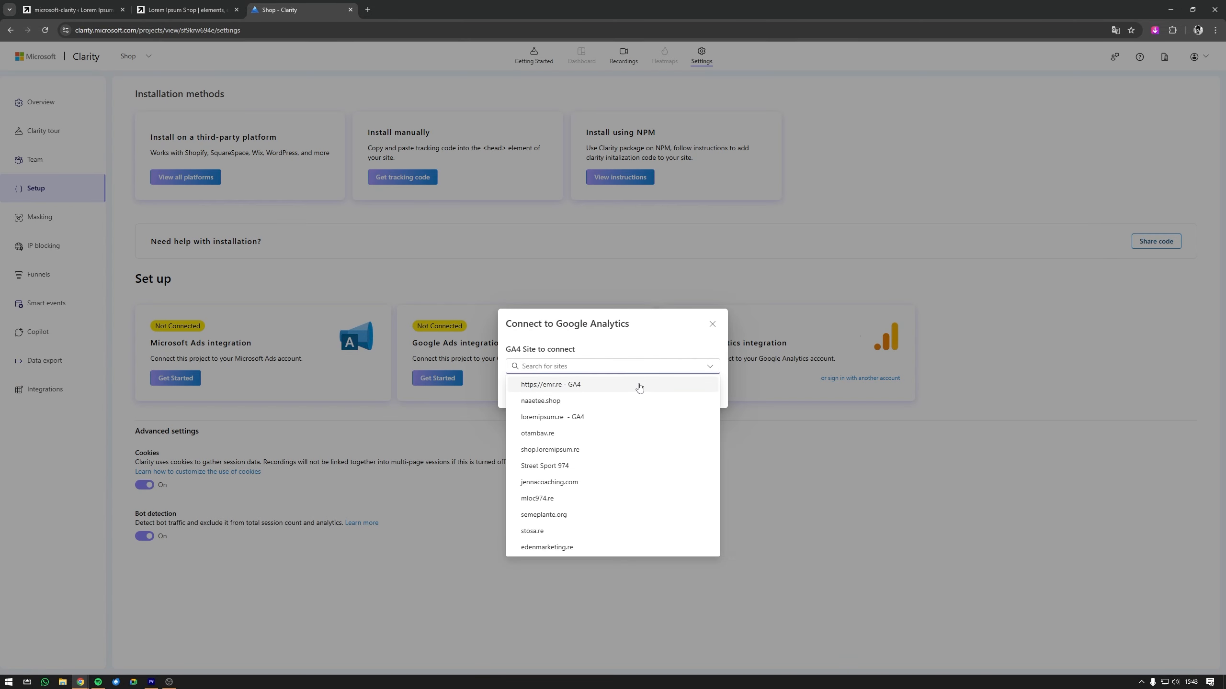
{"action": "left_click", "coordinate": [583, 434]}
{"action": "left_click", "coordinate": [639, 401]}
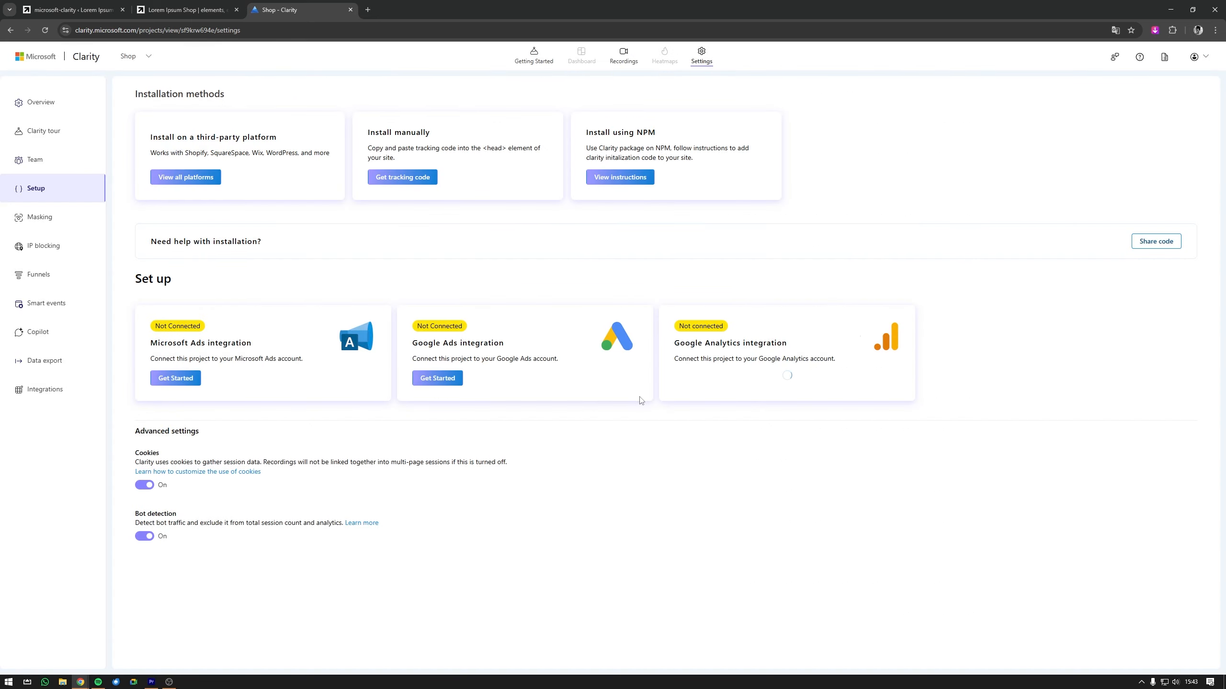
{"action": "left_click_drag", "start_coordinate": [791, 344], "coordinate": [664, 346]}
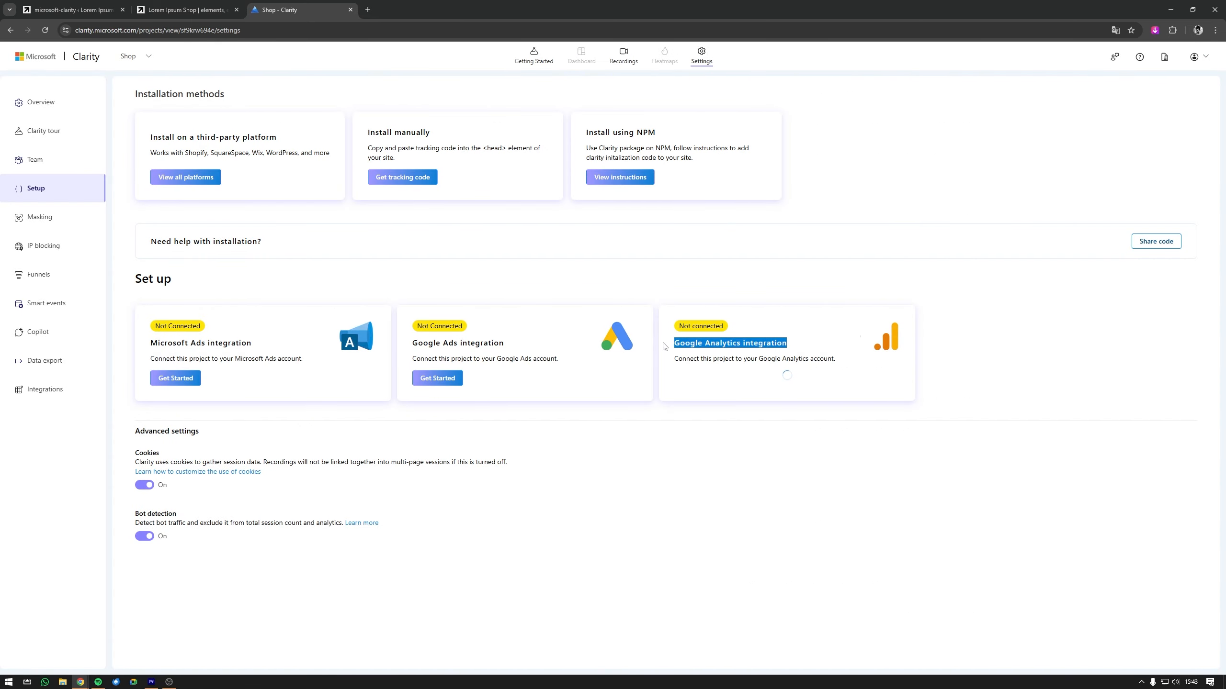
{"action": "left_click", "coordinate": [600, 503]}
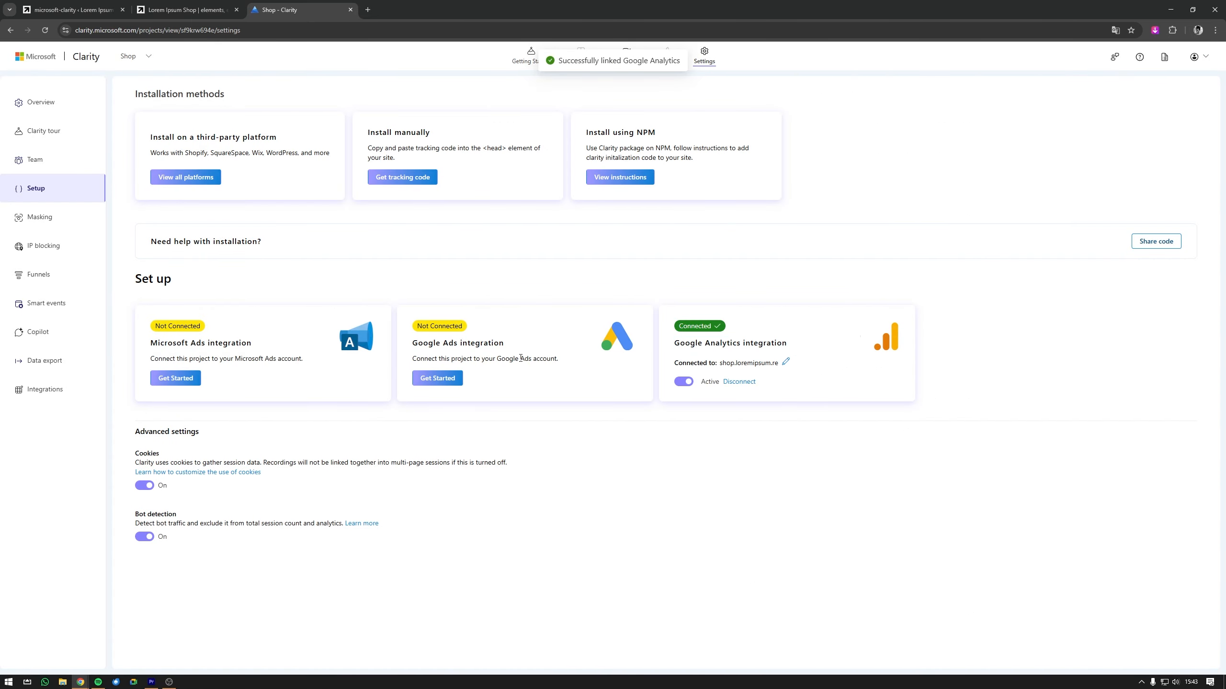
{"action": "left_click_drag", "start_coordinate": [434, 344], "coordinate": [503, 343]}
{"action": "left_click", "coordinate": [452, 381]}
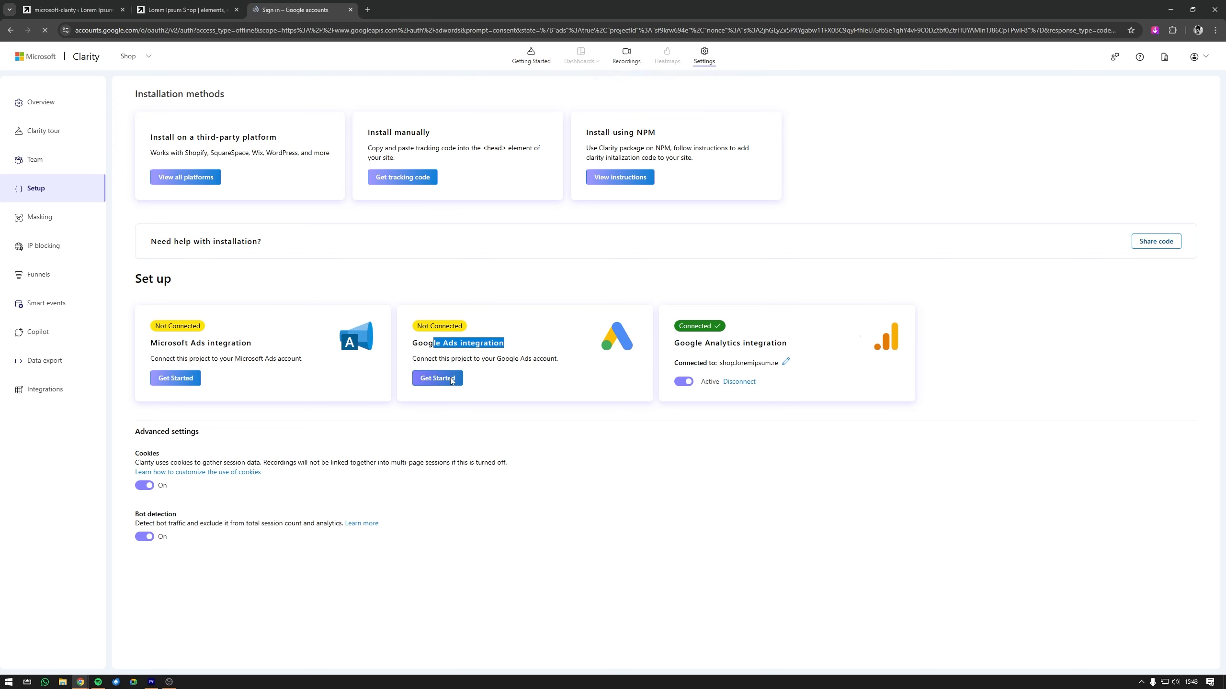
{"action": "left_click", "coordinate": [6, 32]}
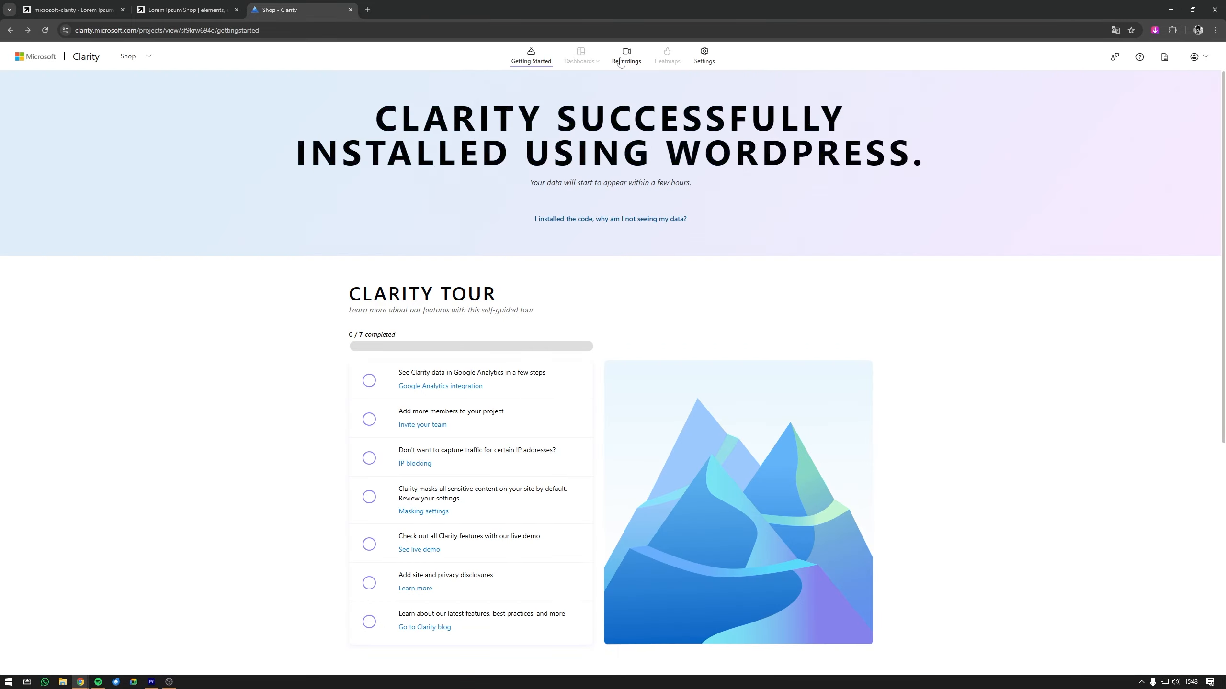
- Open the Shop project's settings on the Clarity website, and reload the Clarity plugin page in WordPress
{"action": "left_click", "coordinate": [626, 57]}
{"action": "left_click", "coordinate": [704, 57]}
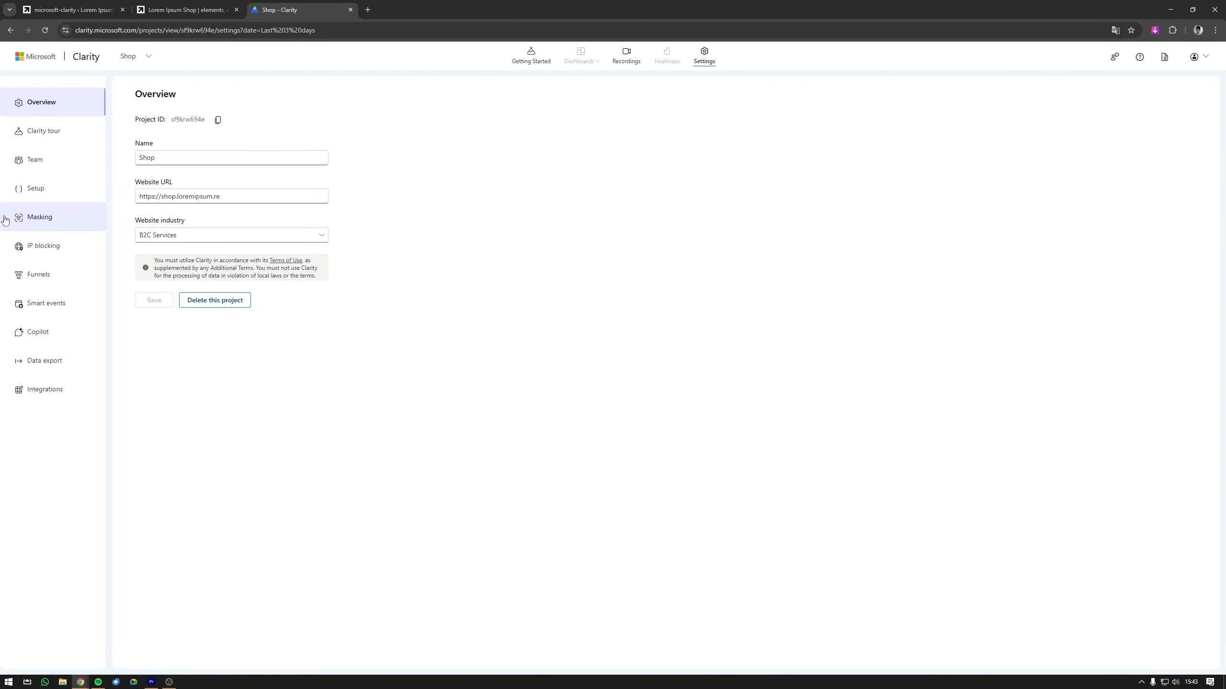
{"action": "left_click", "coordinate": [94, 5]}
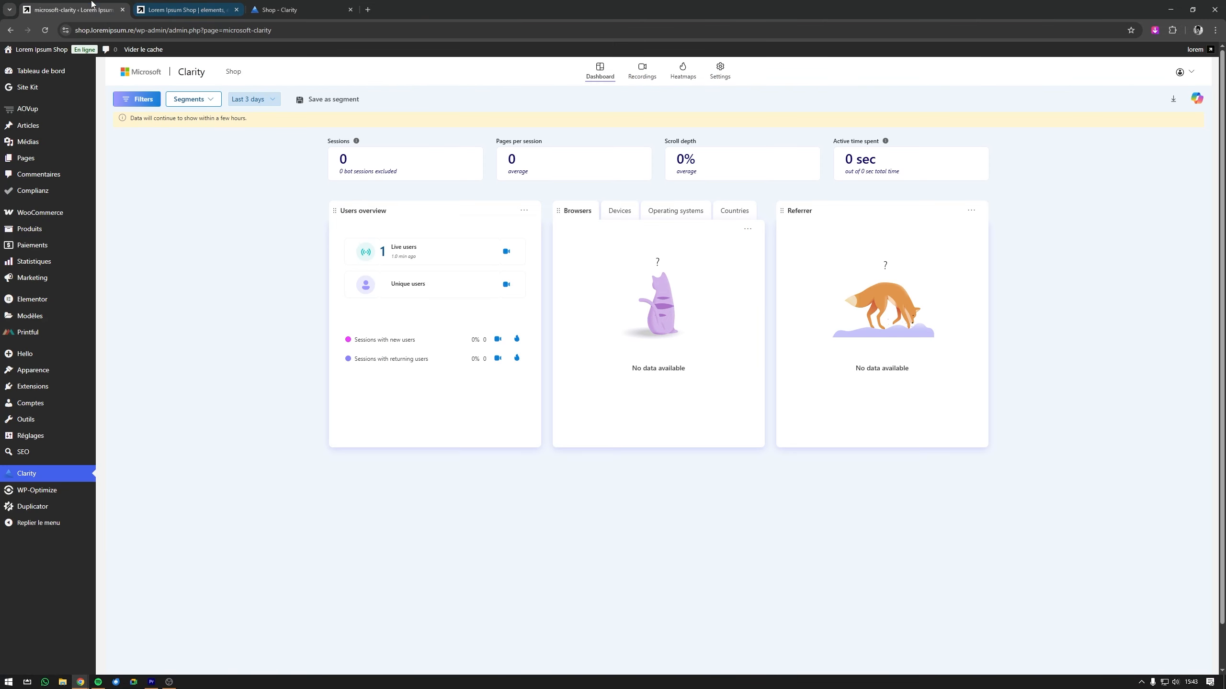
{"action": "left_click", "coordinate": [46, 32]}
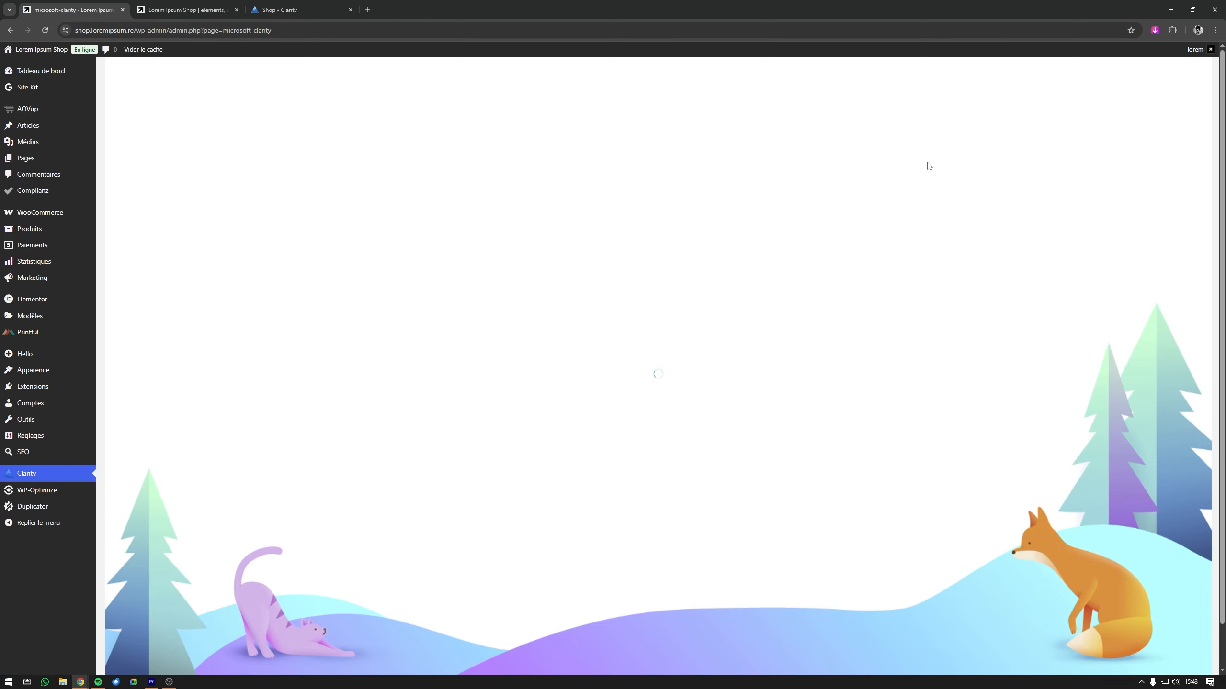
{"action": "left_click", "coordinate": [316, 4]}
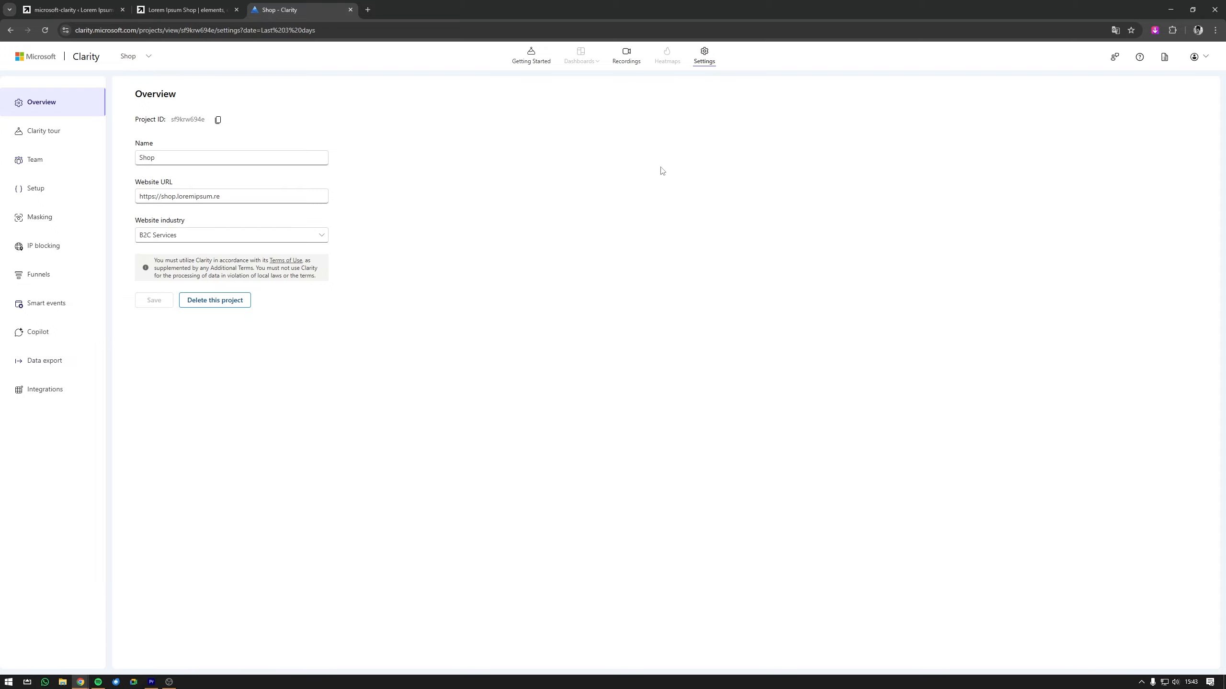
{"action": "left_click", "coordinate": [72, 9]}
{"action": "left_click", "coordinate": [293, 5]}
{"action": "left_click", "coordinate": [71, 7]}
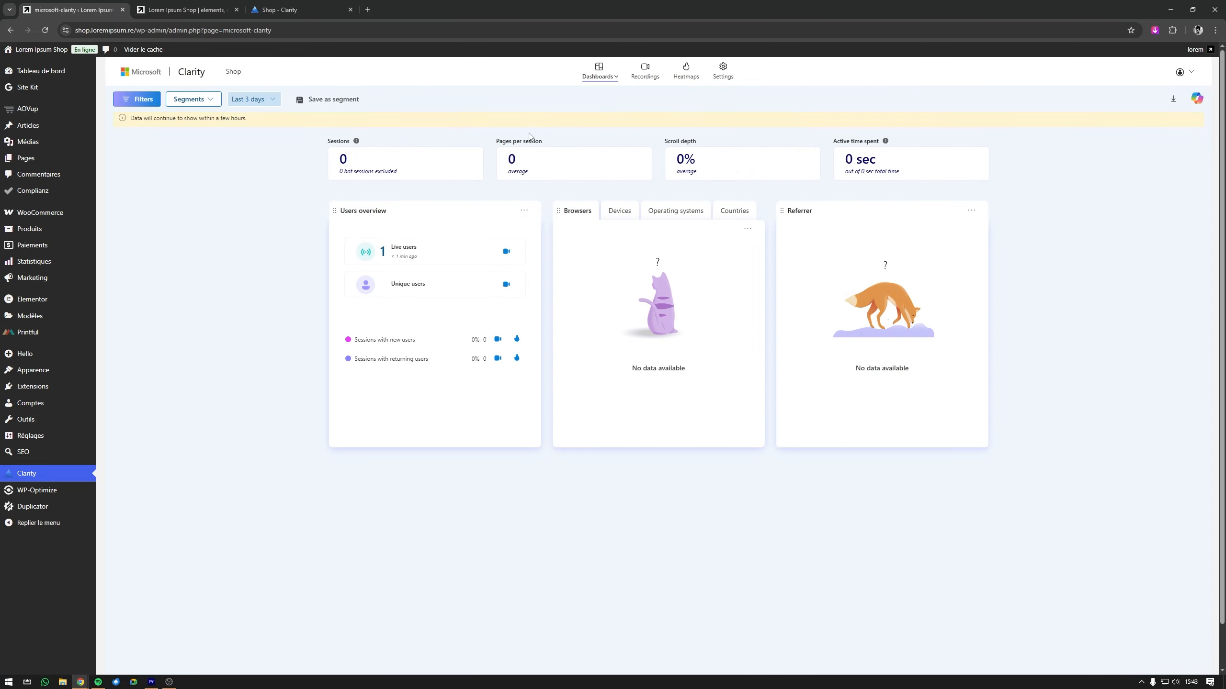
- View the Google Analytics dashboard in the WordPress Clarity page and return to the Clarity dashboard
{"action": "mouse_move", "coordinate": [609, 78]}
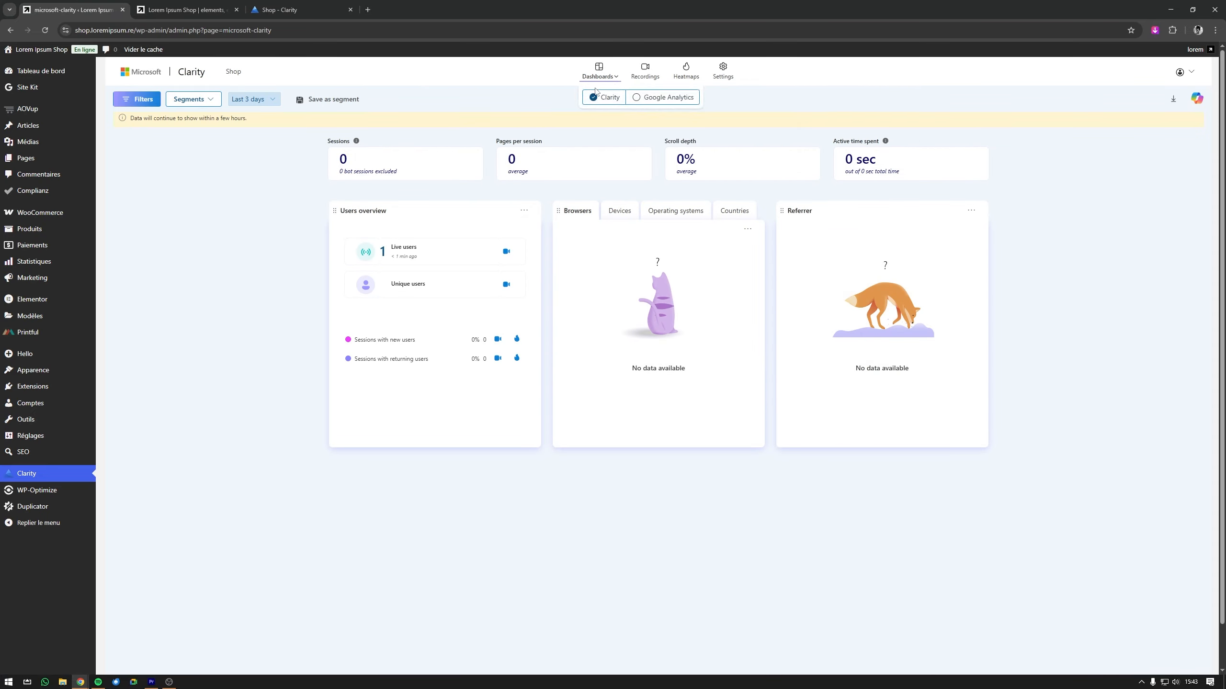
{"action": "left_click", "coordinate": [642, 97]}
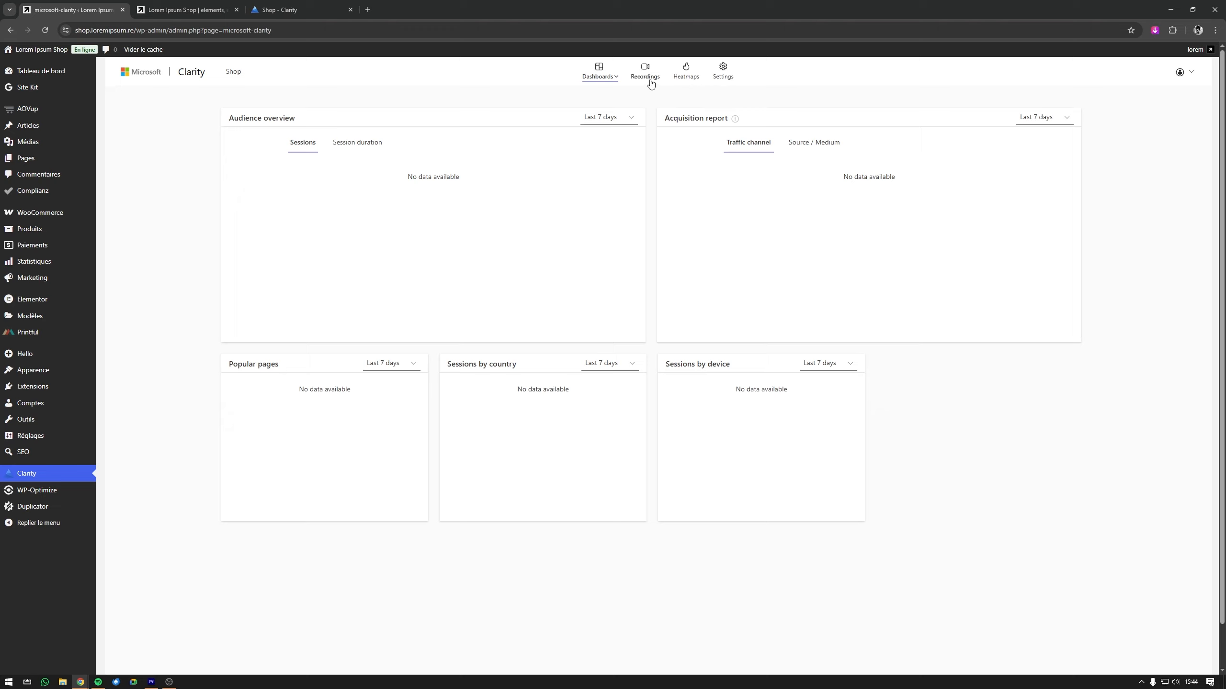
{"action": "left_click", "coordinate": [611, 79]}
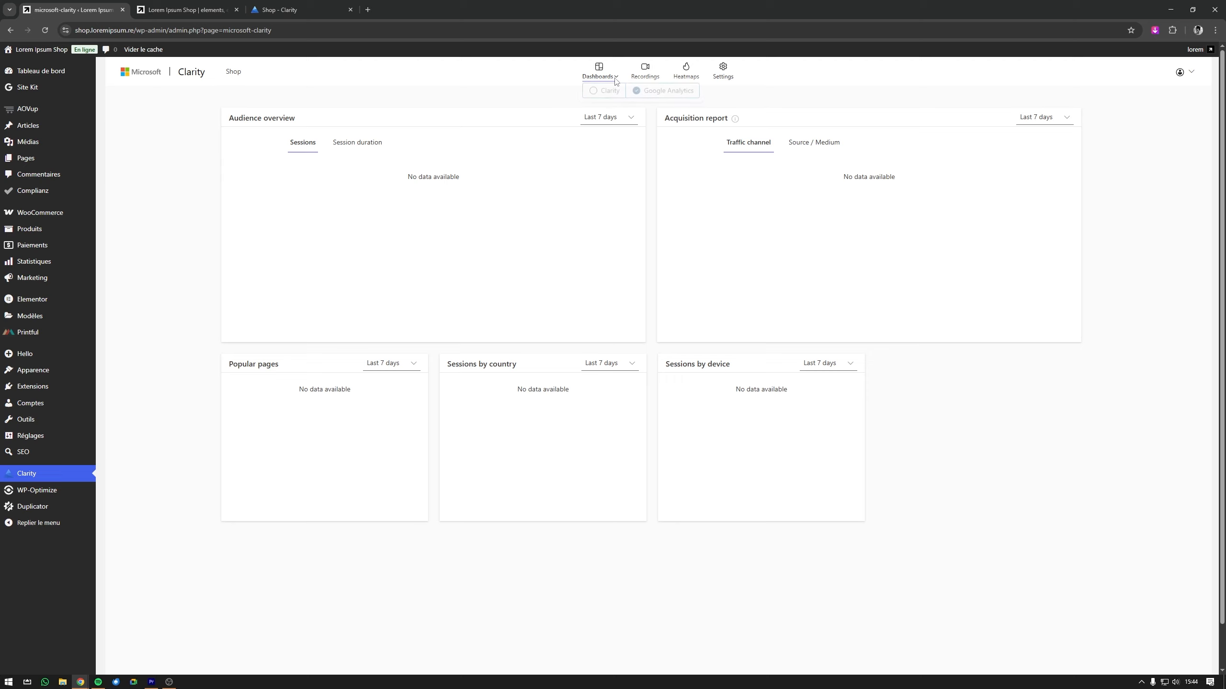
{"action": "left_click", "coordinate": [603, 97]}
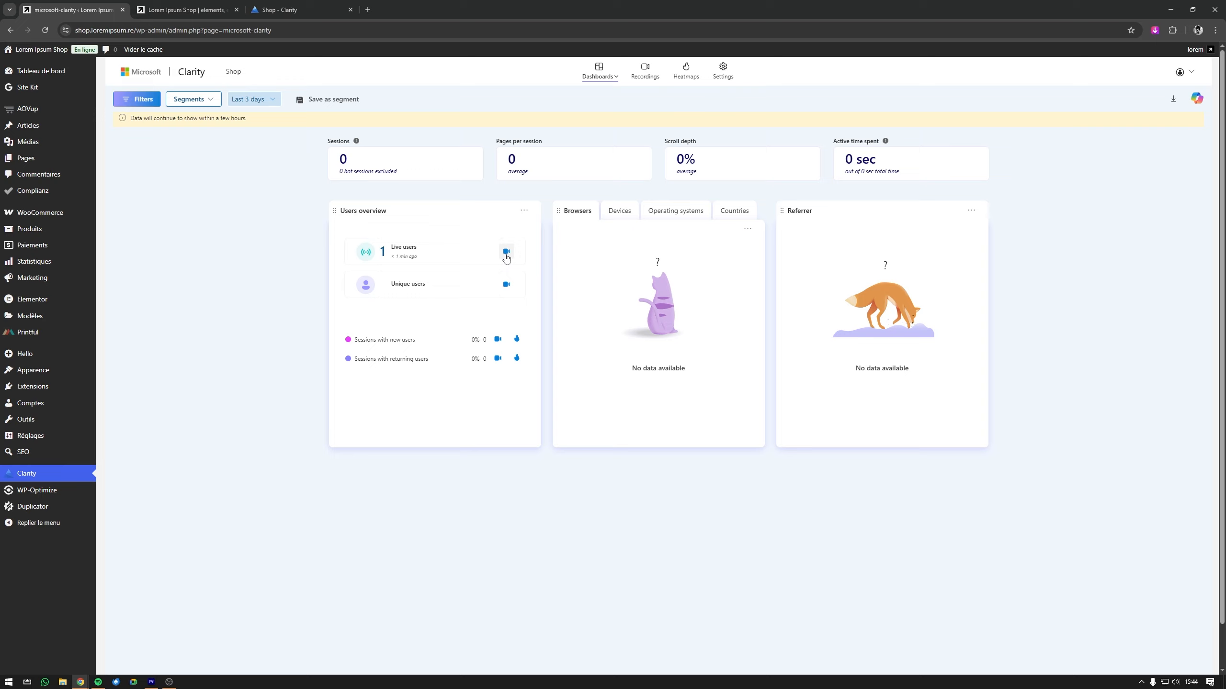
- Highlight the live users figure in the users overview and open the recordings for live users
{"action": "mouse_move", "coordinate": [382, 253]}
{"action": "left_mouse_down"}
{"action": "mouse_move", "coordinate": [426, 263]}
{"action": "mouse_move", "coordinate": [368, 254]}
{"action": "left_mouse_up"}
{"action": "left_click", "coordinate": [434, 265]}
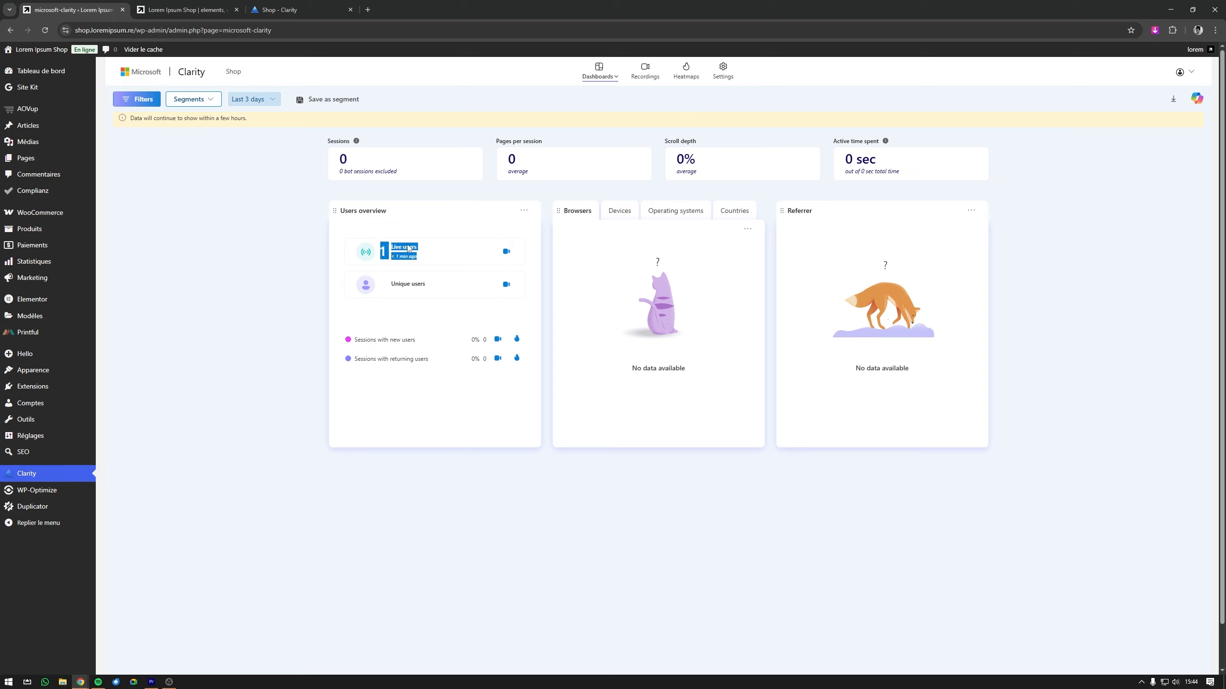
{"action": "left_click", "coordinate": [534, 269]}
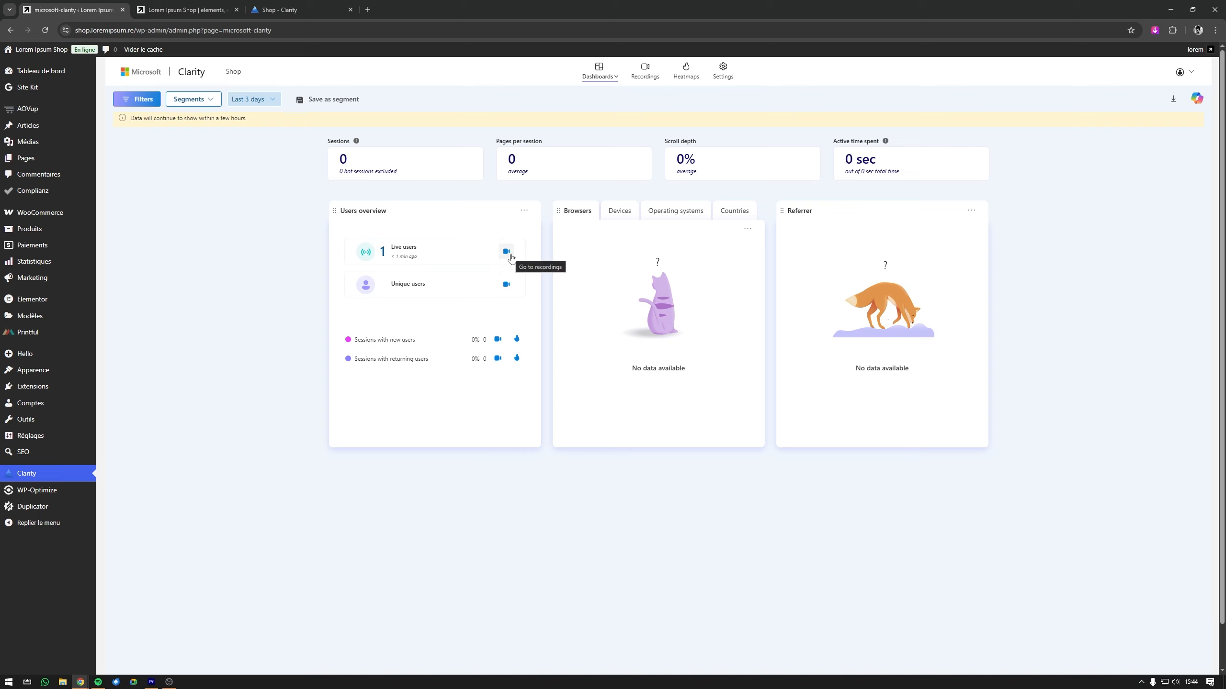
{"action": "left_click", "coordinate": [507, 253]}
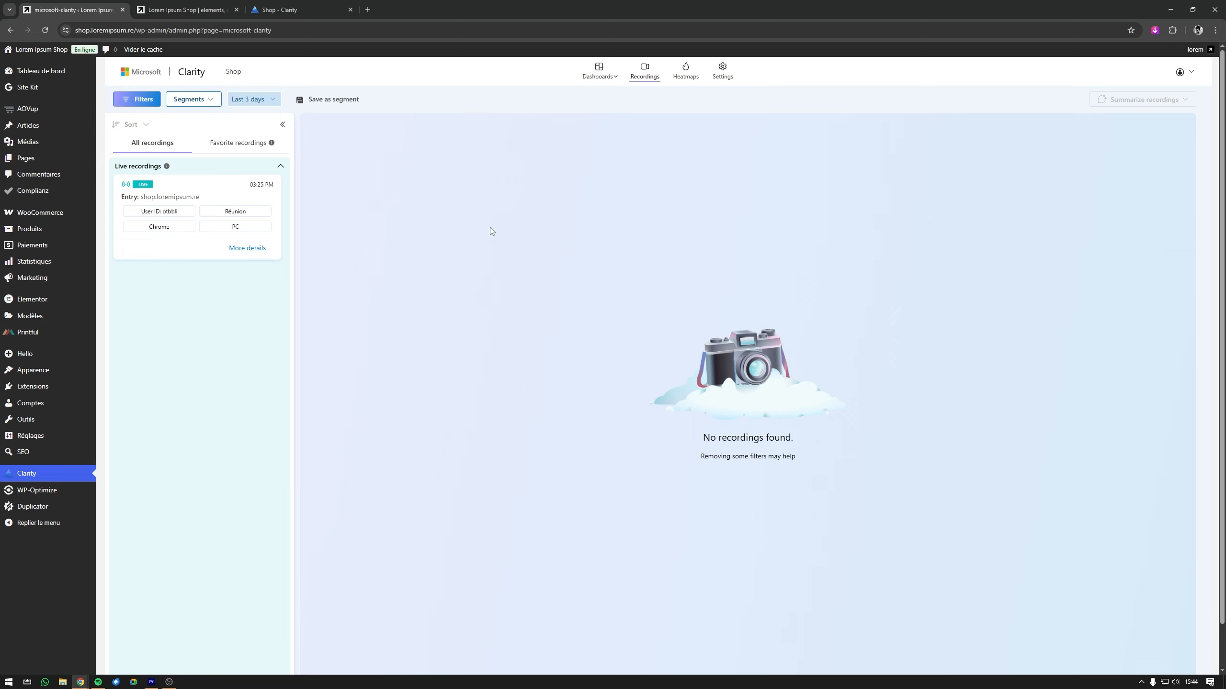
- Review the masking settings on the Clarity website, including the CSS selector form for adding an element, and cancel the form
{"action": "left_click", "coordinate": [285, 9]}
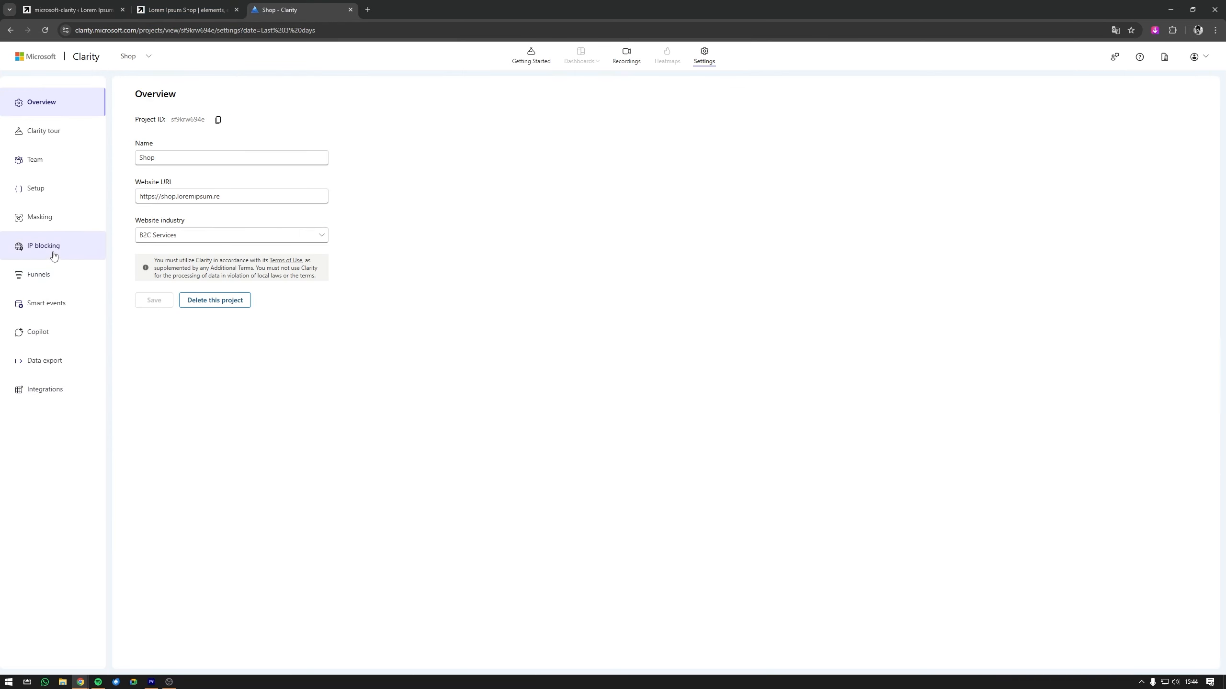
{"action": "left_click", "coordinate": [55, 227]}
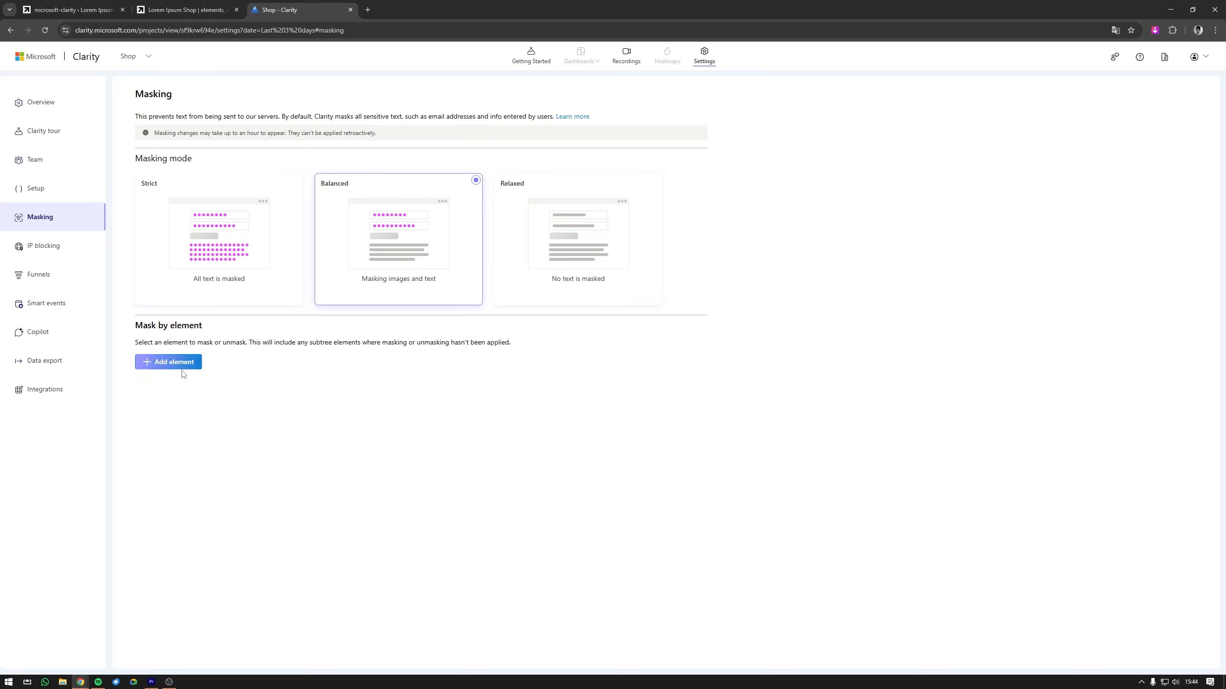
{"action": "left_click", "coordinate": [169, 371]}
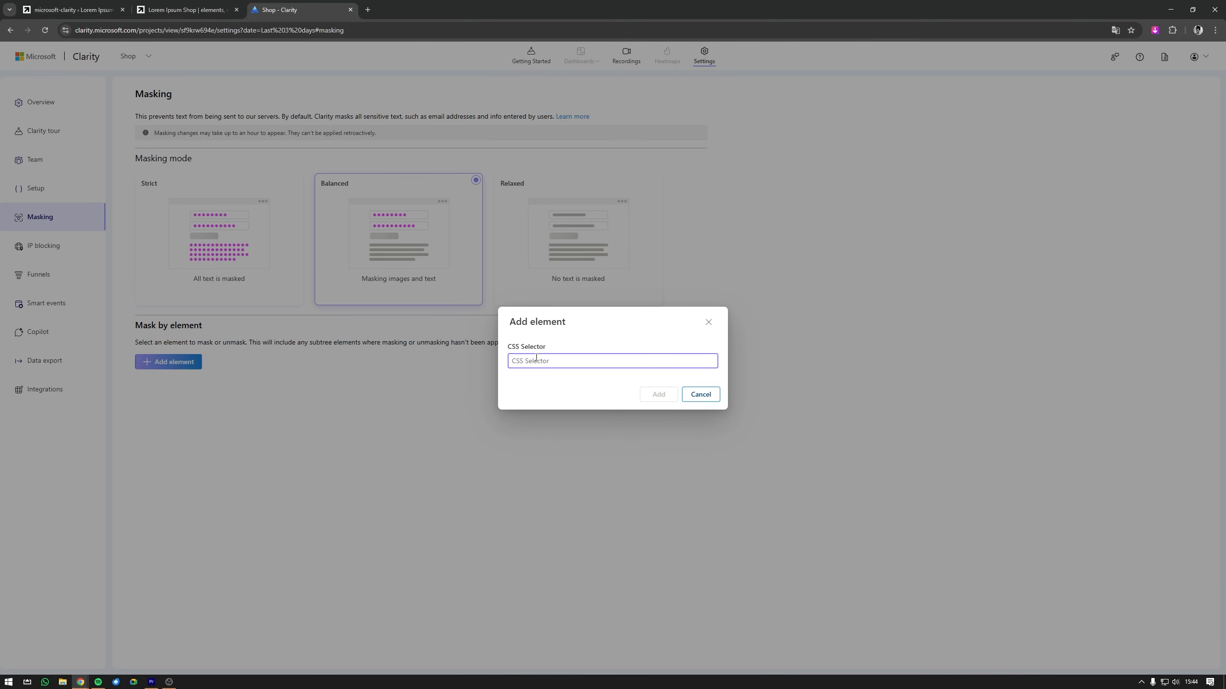
{"action": "left_click_drag", "start_coordinate": [509, 348], "coordinate": [588, 351]}
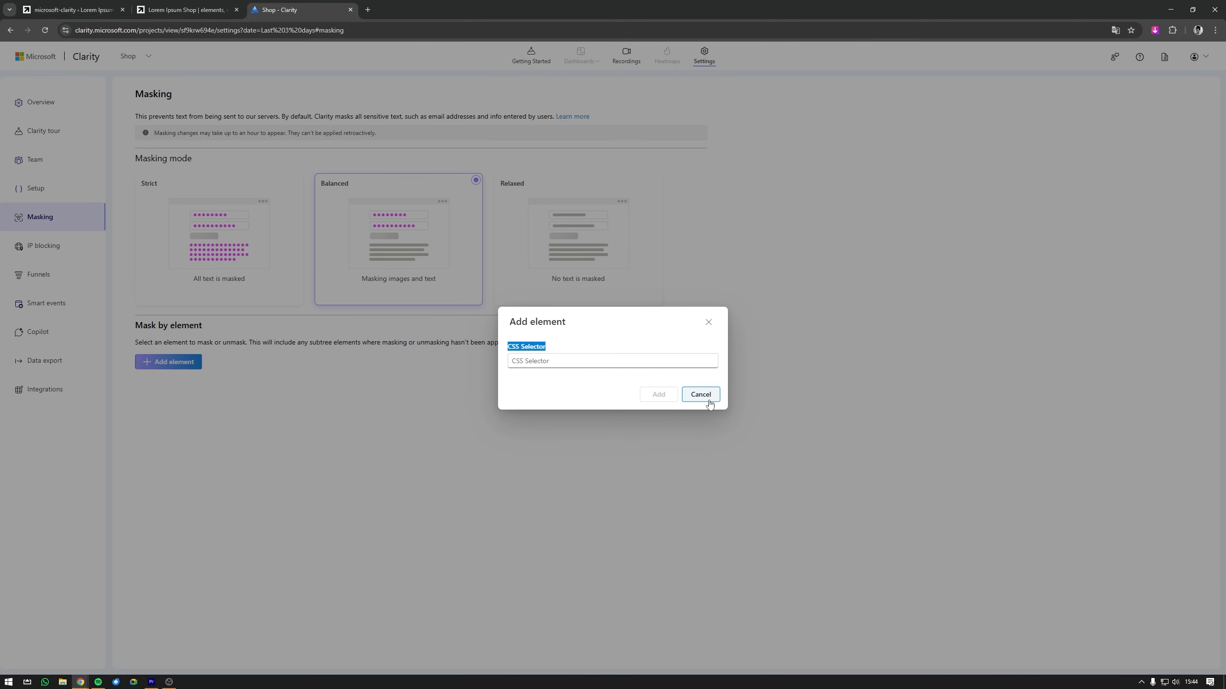
{"action": "left_click", "coordinate": [700, 395]}
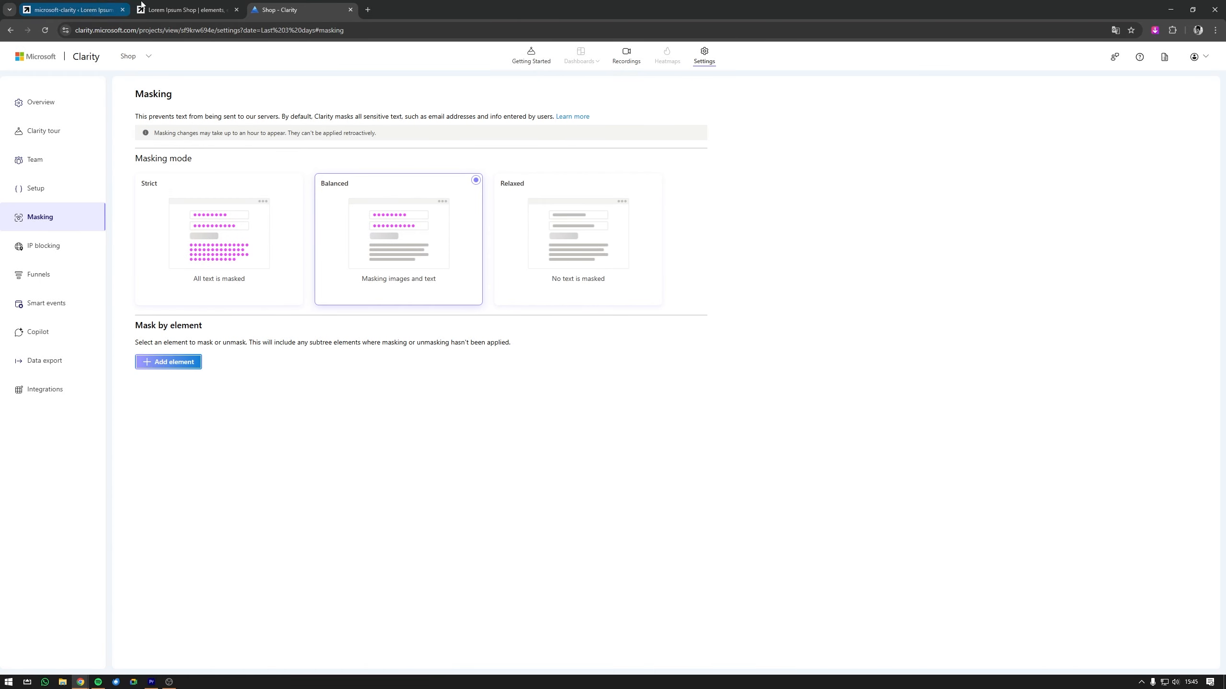
- Play back the live session recording of shop.loremipsum.re from near its start in the WordPress Clarity page
{"action": "left_click", "coordinate": [72, 10]}
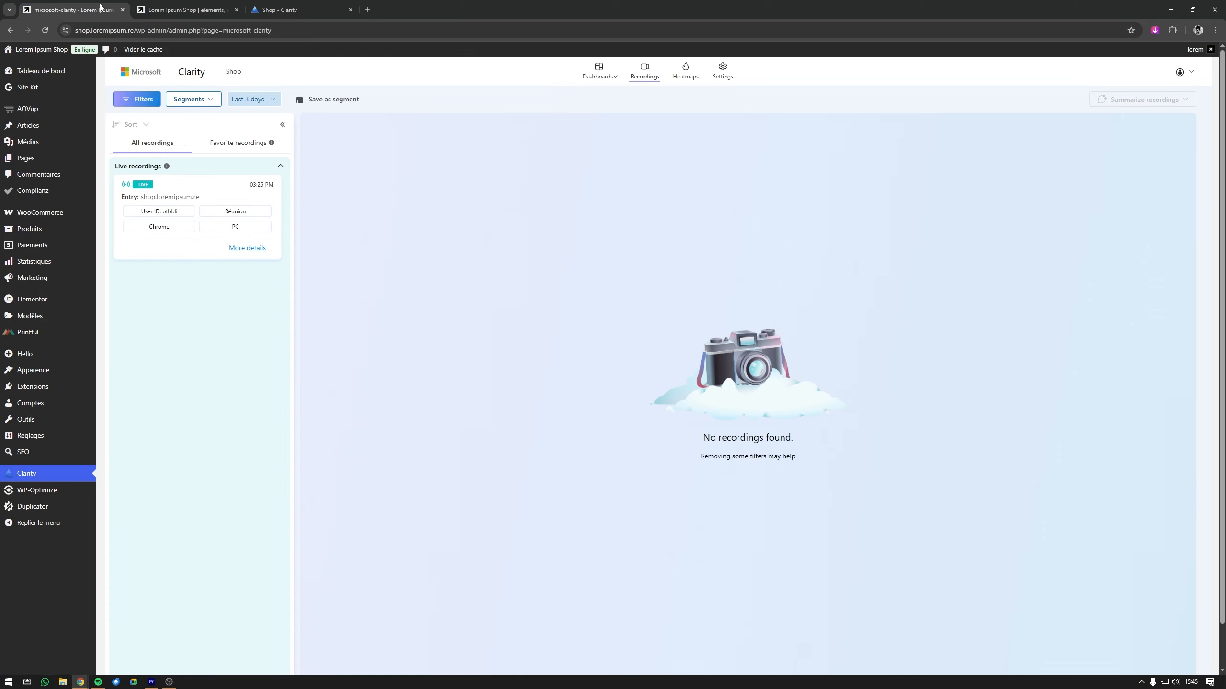
{"action": "left_click", "coordinate": [202, 10]}
{"action": "left_click", "coordinate": [72, 9]}
{"action": "left_click", "coordinate": [215, 190]}
{"action": "scroll", "coordinate": [603, 627], "scroll_direction": "down", "scroll_amount": 1}
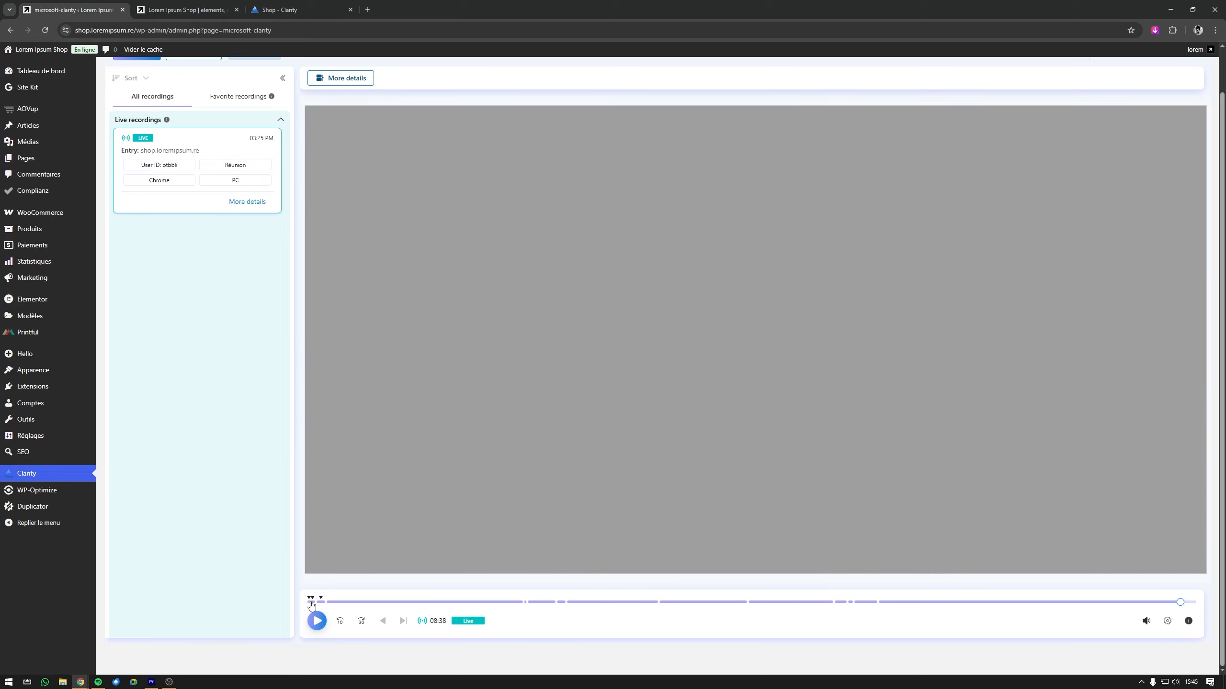
{"action": "left_click", "coordinate": [317, 620]}
{"action": "left_click", "coordinate": [317, 621]}
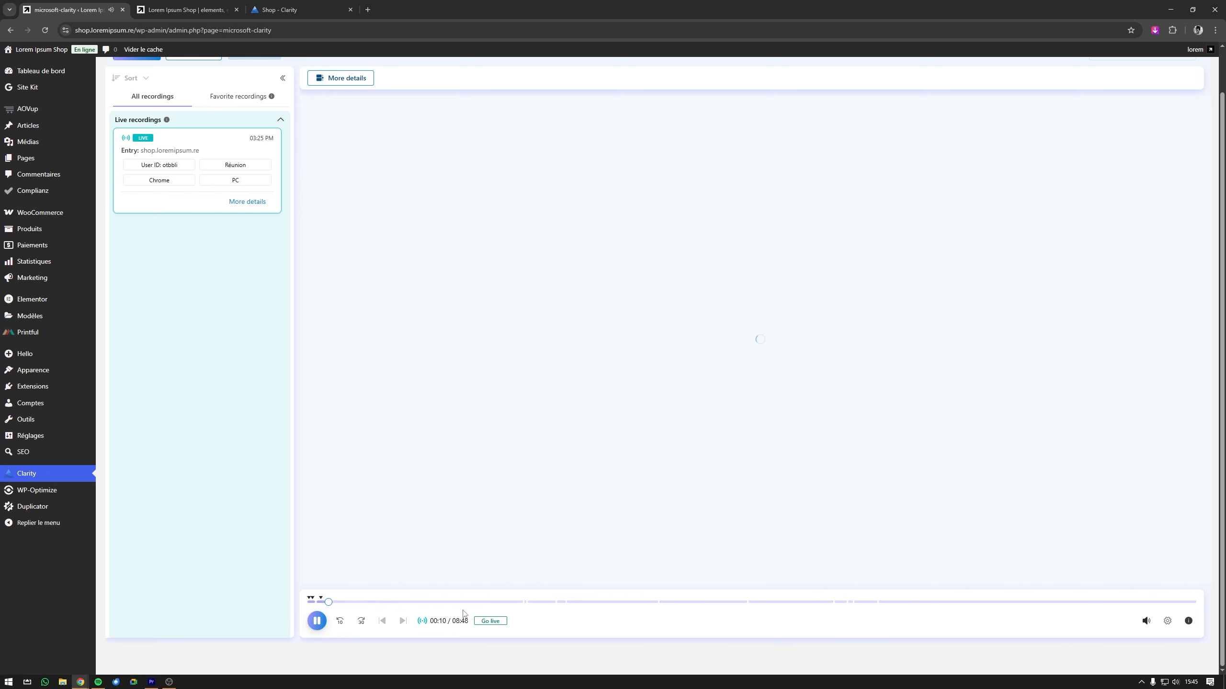
{"action": "left_click", "coordinate": [317, 623]}
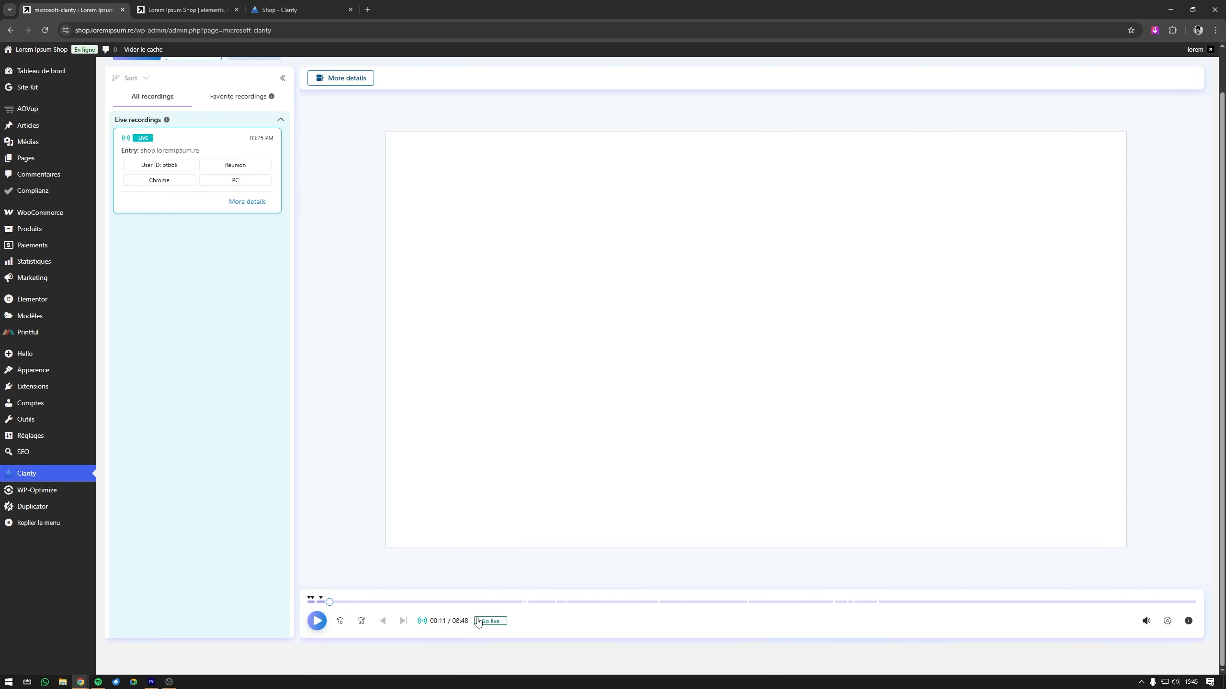
{"action": "scroll", "coordinate": [427, 396], "scroll_direction": "up", "scroll_amount": 1}
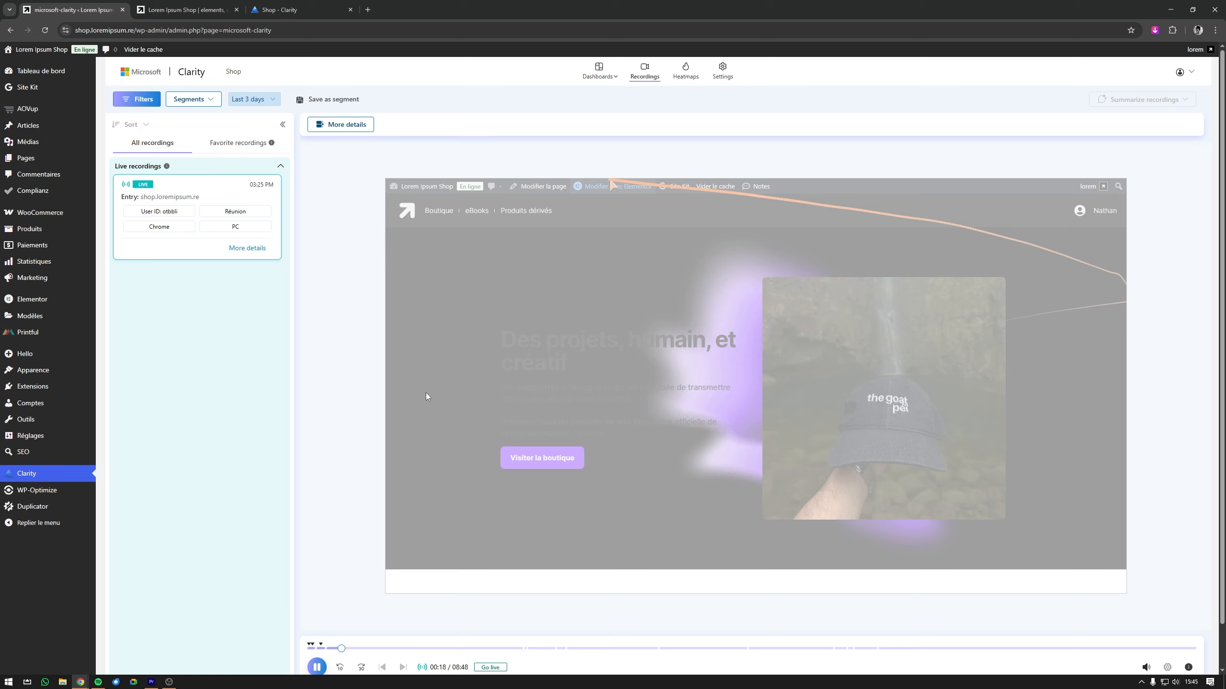
{"action": "left_click", "coordinate": [245, 228]}
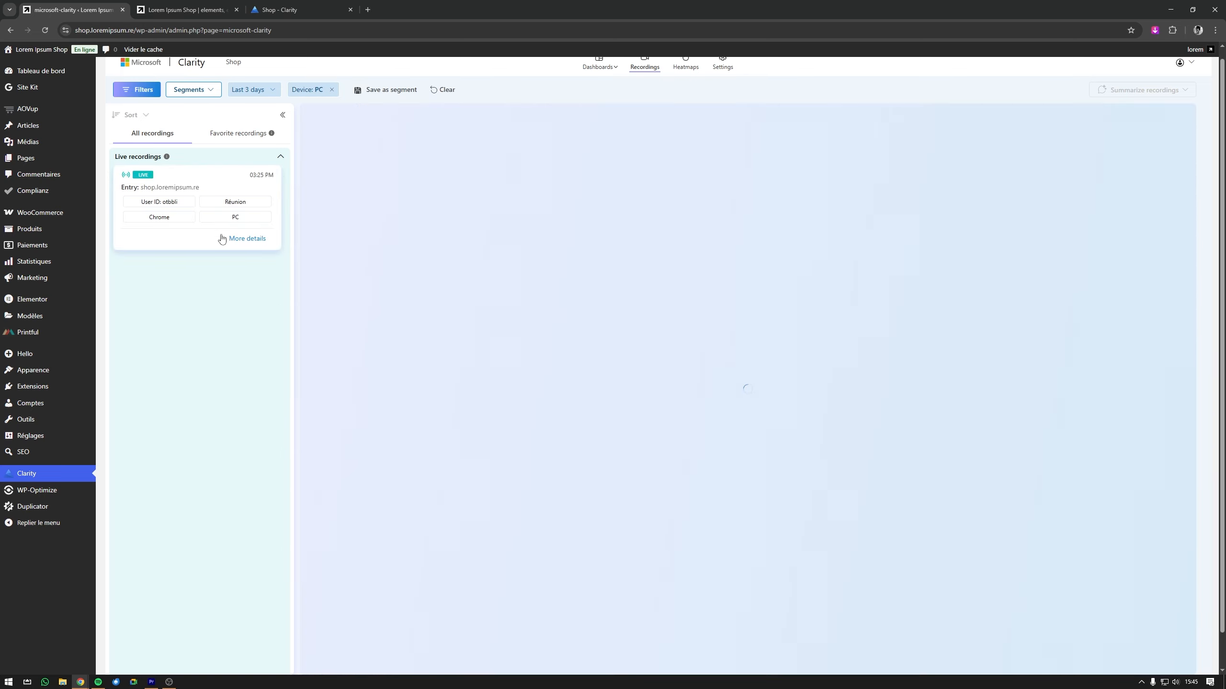
{"action": "left_click", "coordinate": [332, 94]}
{"action": "left_click", "coordinate": [314, 94]}
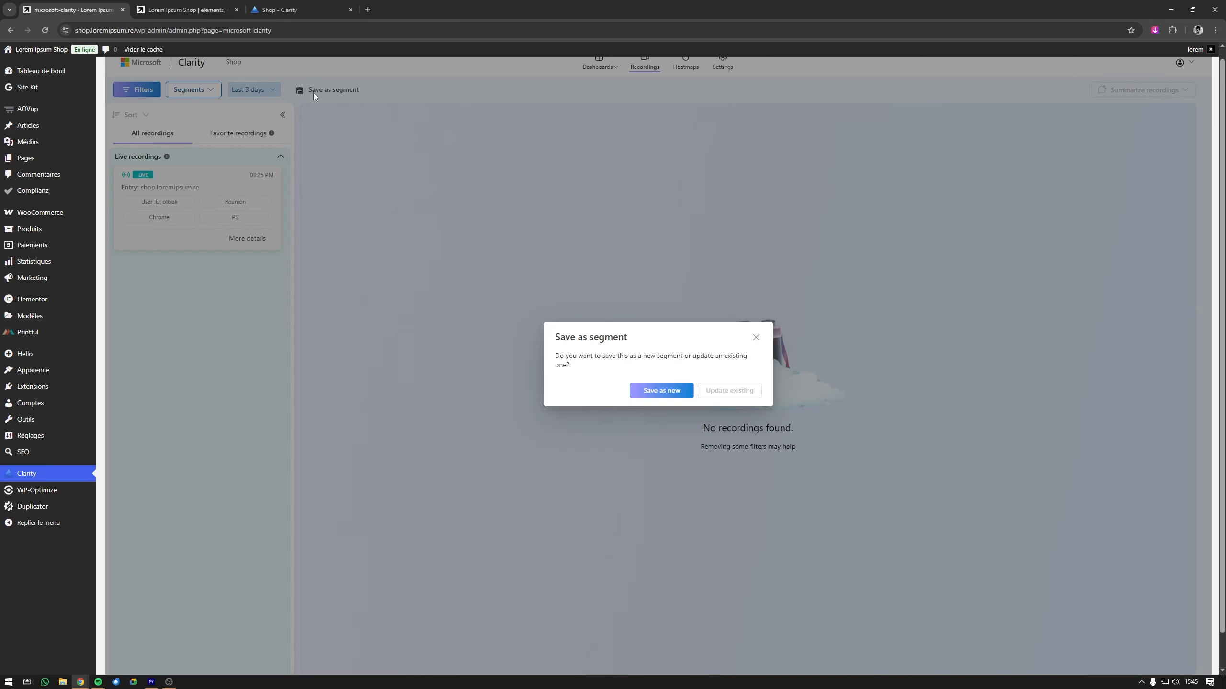
{"action": "left_click", "coordinate": [756, 337]}
{"action": "left_click", "coordinate": [204, 91]}
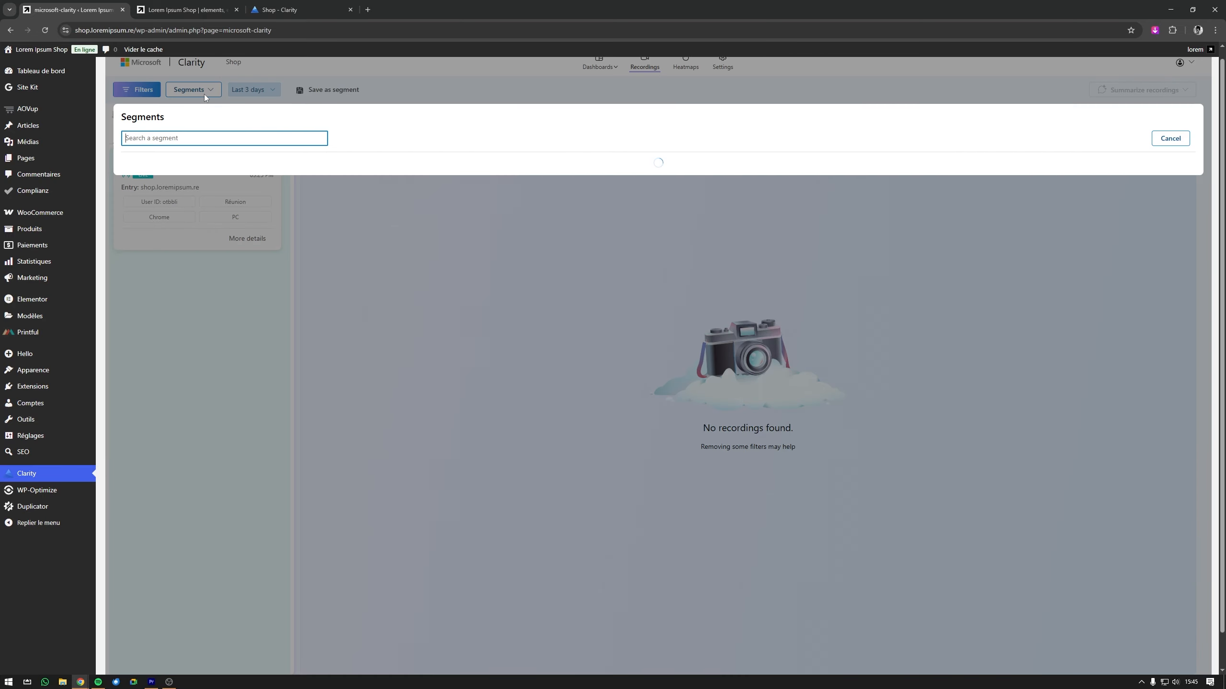
{"action": "left_click", "coordinate": [1170, 138]}
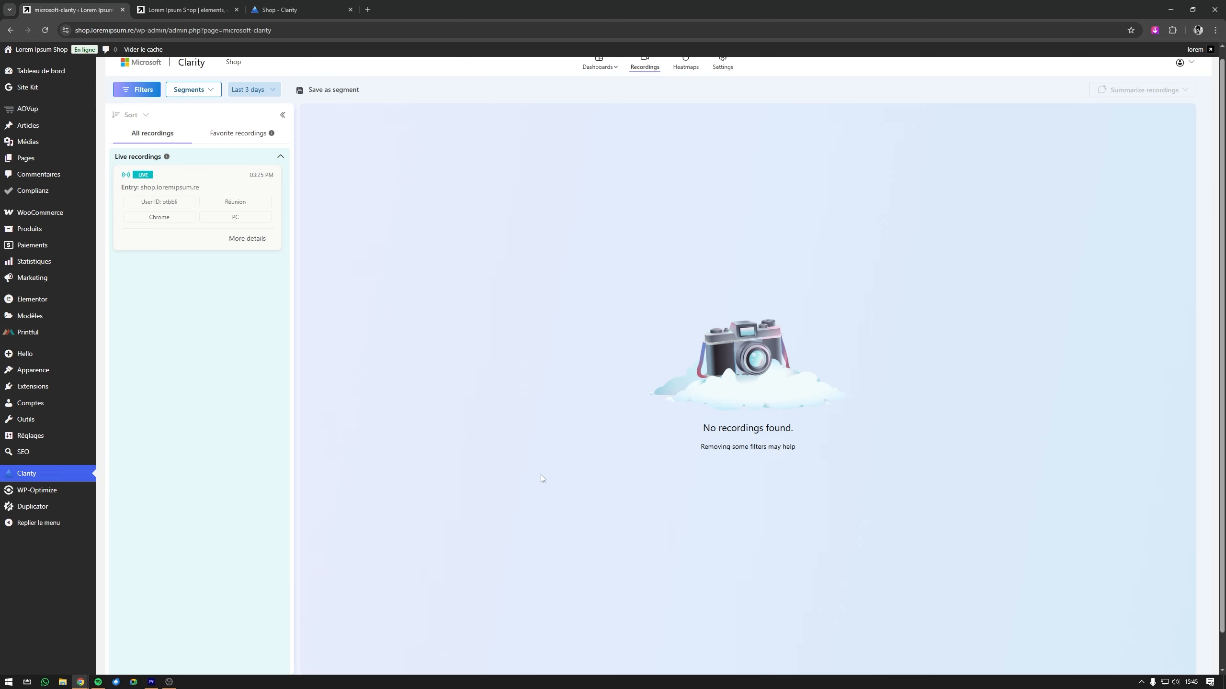
{"action": "scroll", "coordinate": [542, 478], "scroll_direction": "up", "scroll_amount": 1}
- Check the project overview settings on the Clarity website and open the Shop project's recordings
{"action": "left_click", "coordinate": [255, 9]}
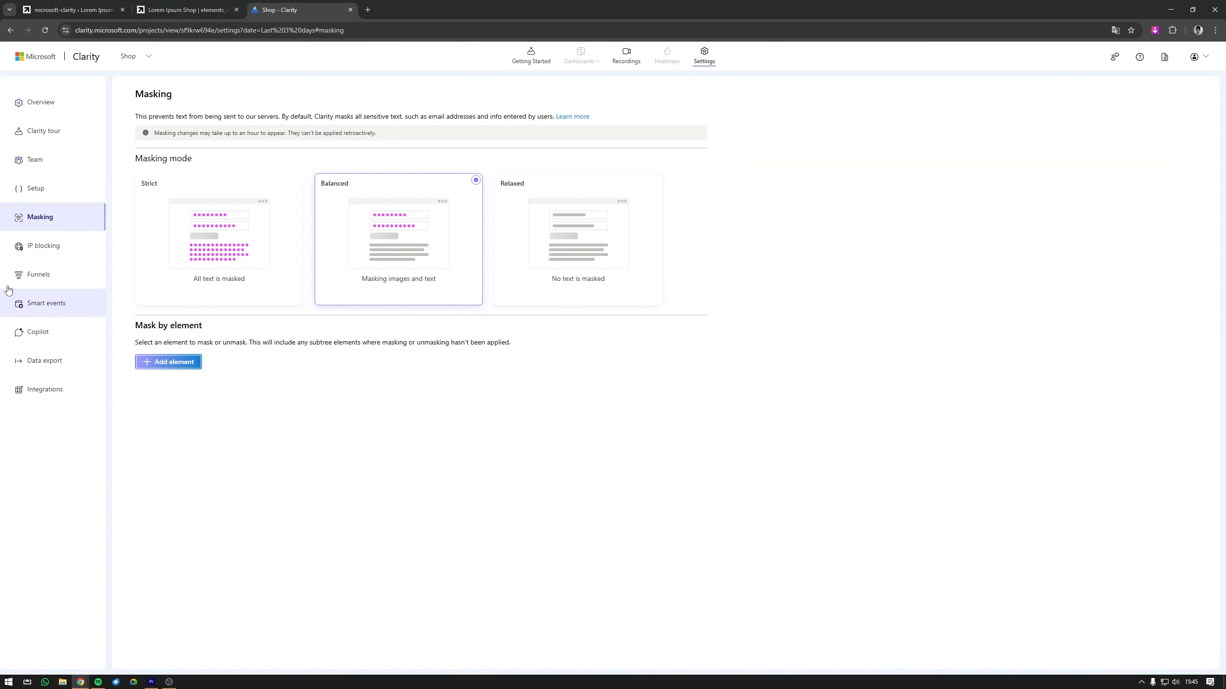
{"action": "left_click", "coordinate": [52, 107]}
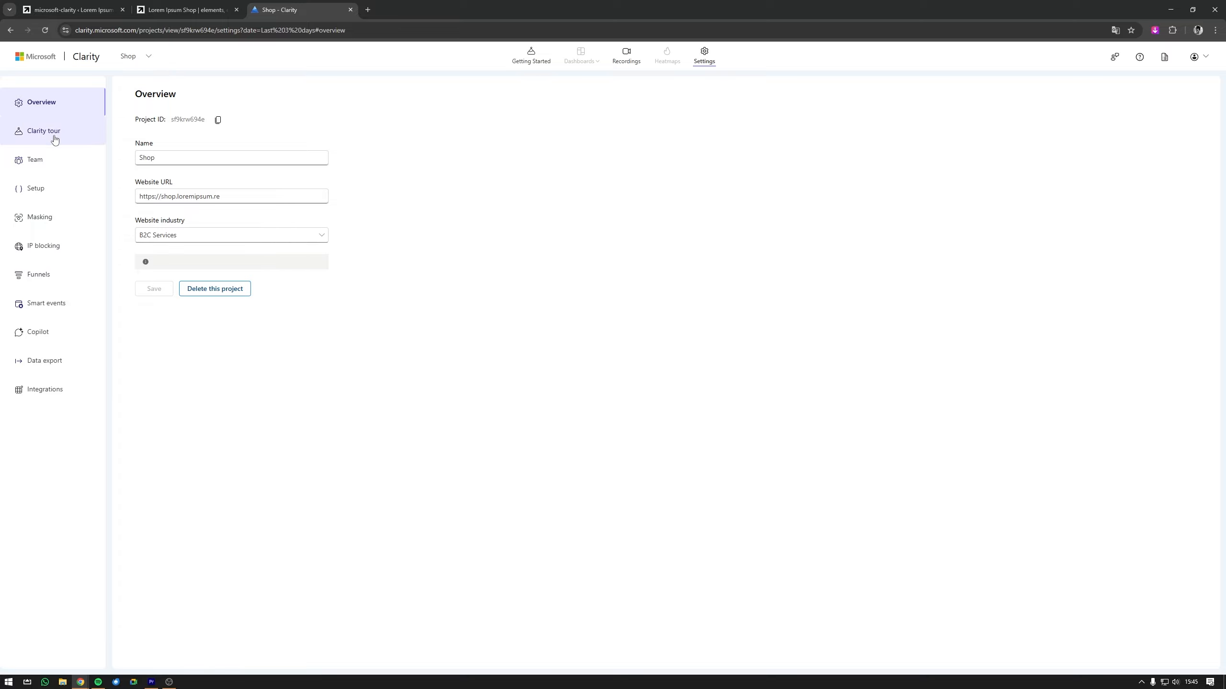
{"action": "left_click", "coordinate": [627, 56]}
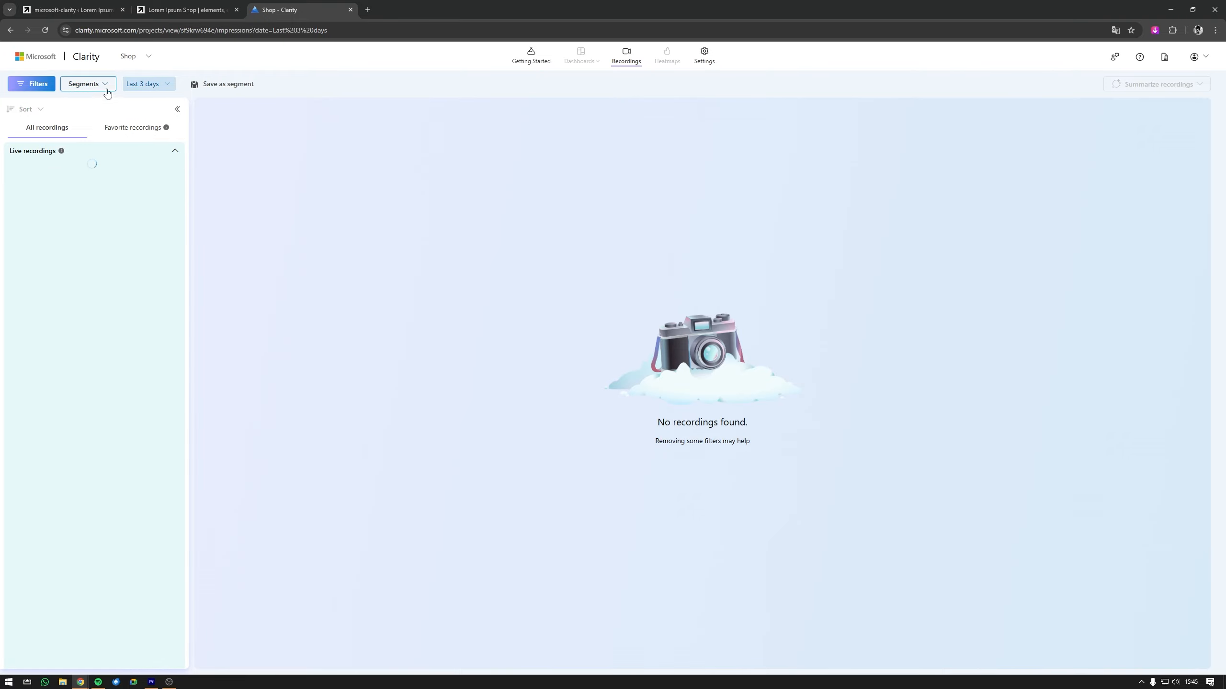
- Examine the saved segments and date range options for the recordings, and close them without applying changes
{"action": "left_click", "coordinate": [107, 84]}
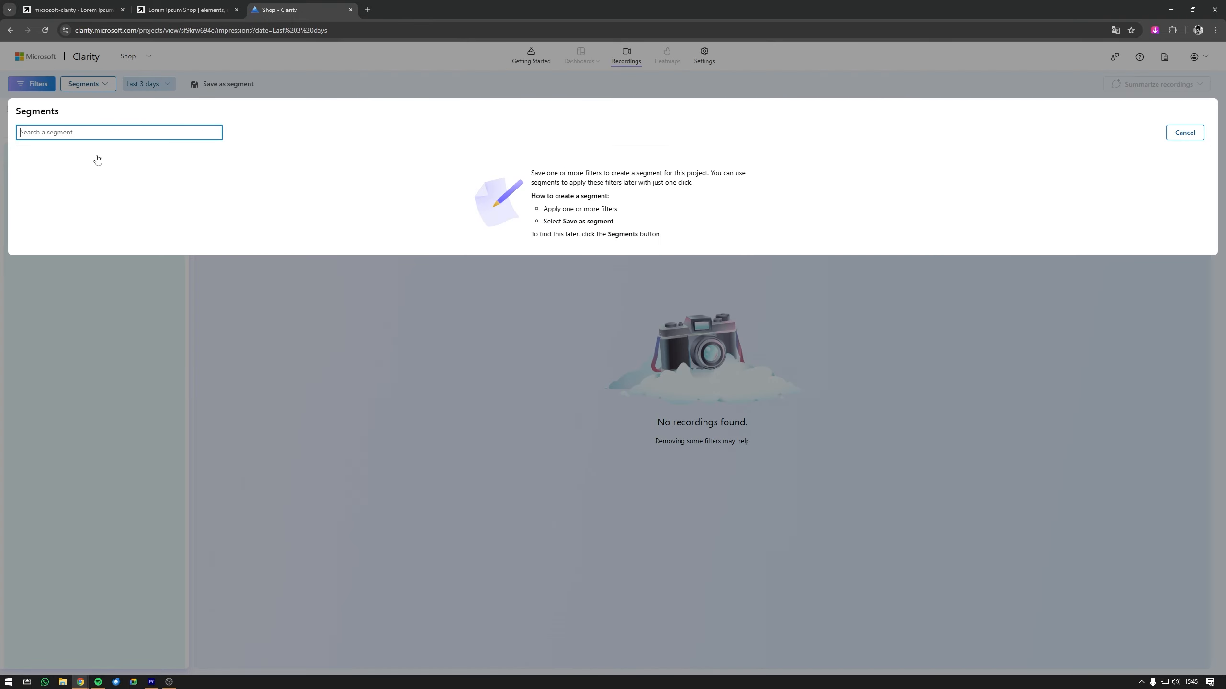
{"action": "left_click", "coordinate": [164, 256]}
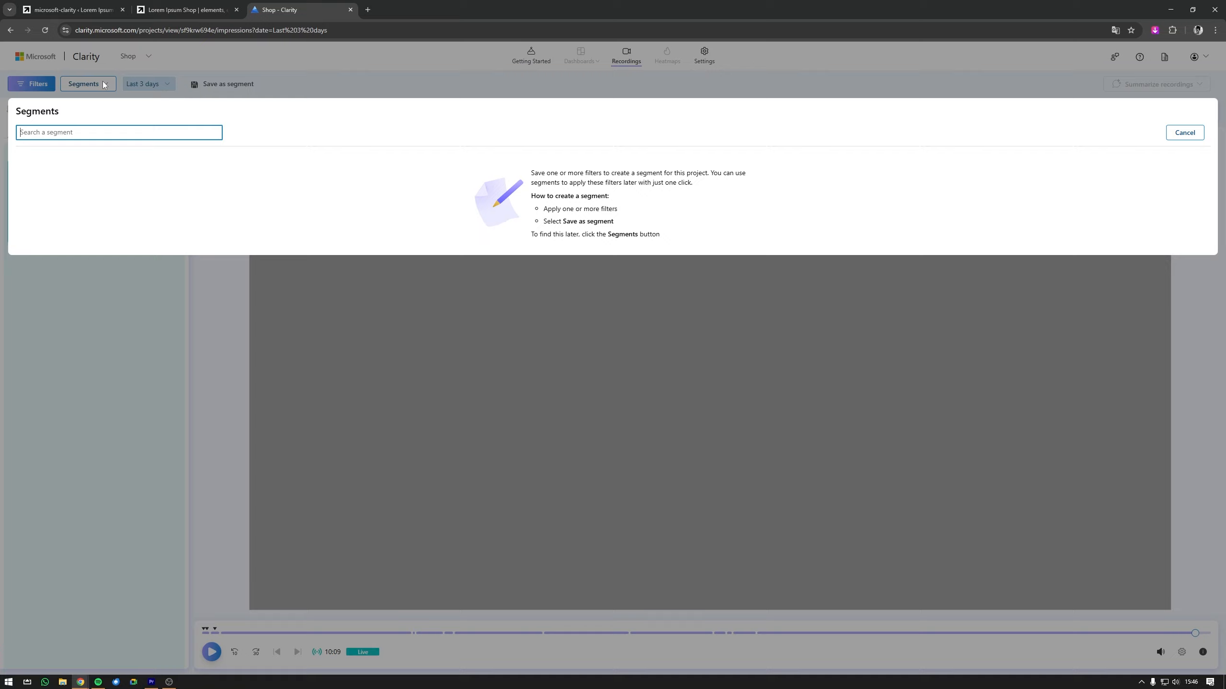
{"action": "left_click", "coordinate": [166, 85]}
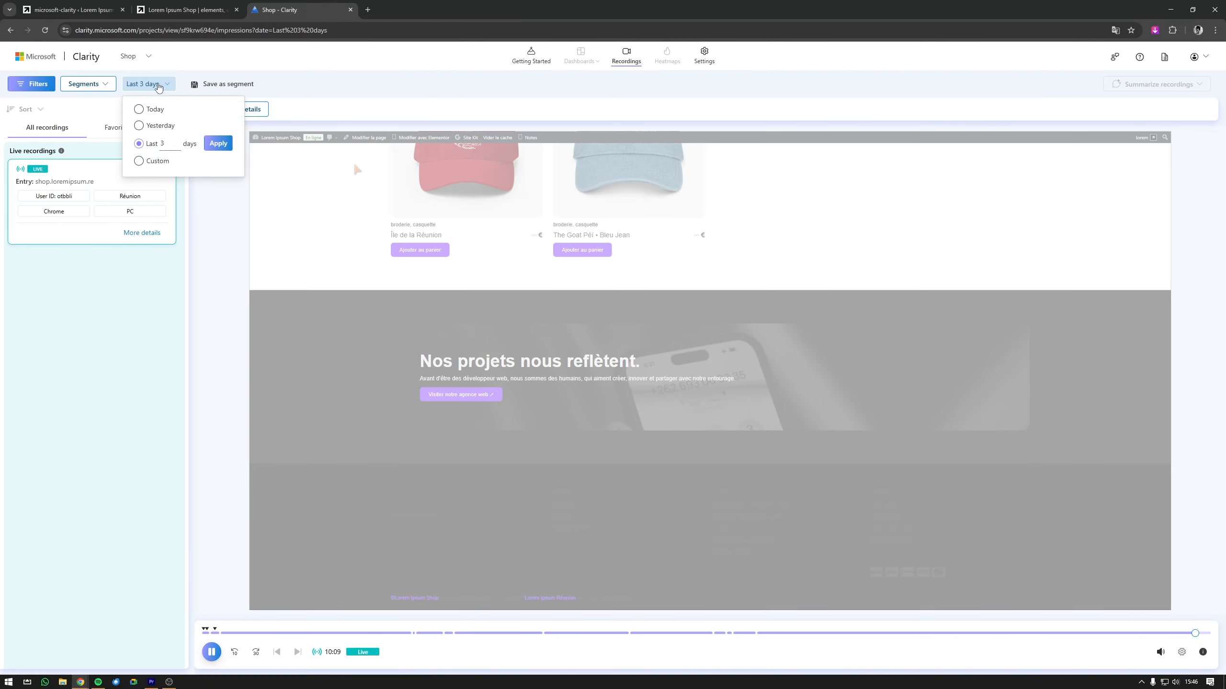
{"action": "left_click", "coordinate": [107, 84]}
{"action": "left_click", "coordinate": [142, 86]}
{"action": "left_click", "coordinate": [153, 85]}
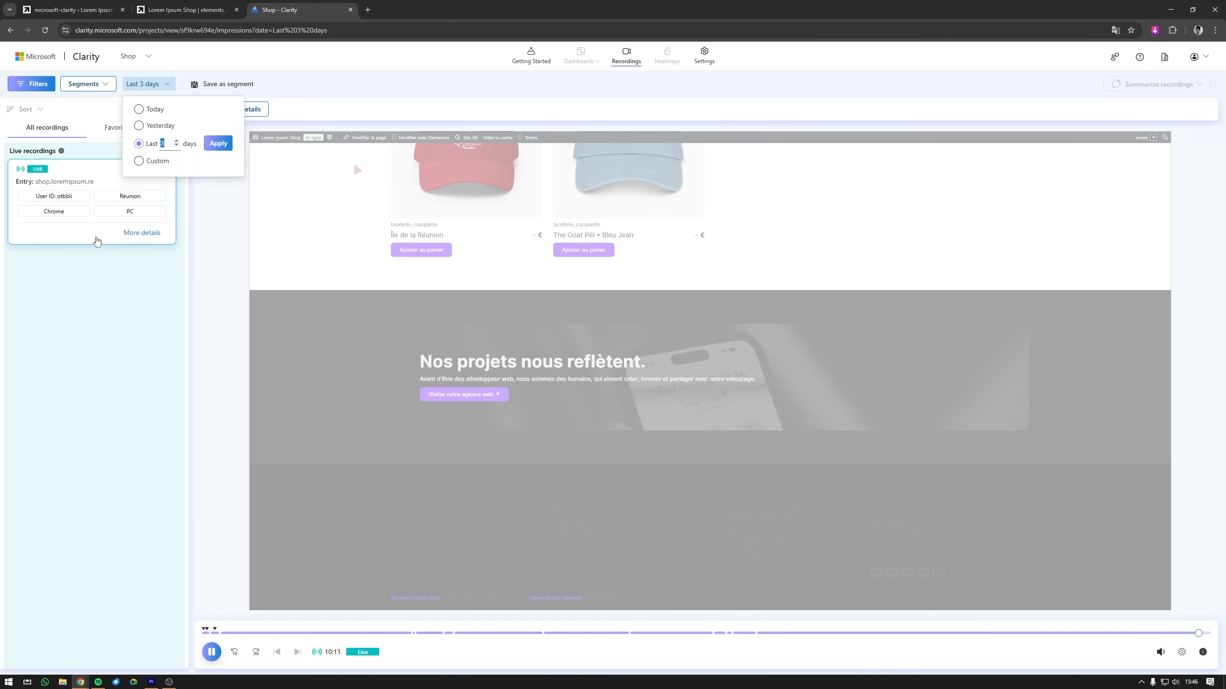
{"action": "left_click", "coordinate": [98, 240]}
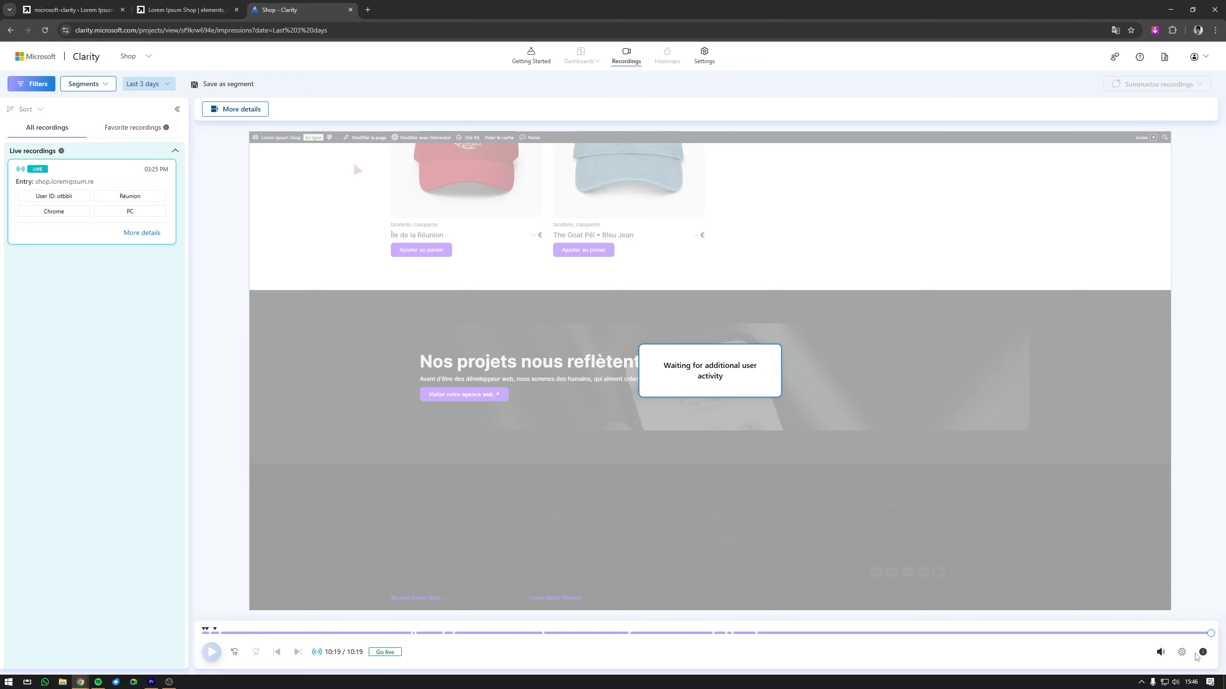
- Check the information option of the recording player and open the list of available Clarity projects
{"action": "left_click", "coordinate": [1202, 653]}
{"action": "mouse_move", "coordinate": [1203, 654]}
{"action": "left_click", "coordinate": [153, 60]}
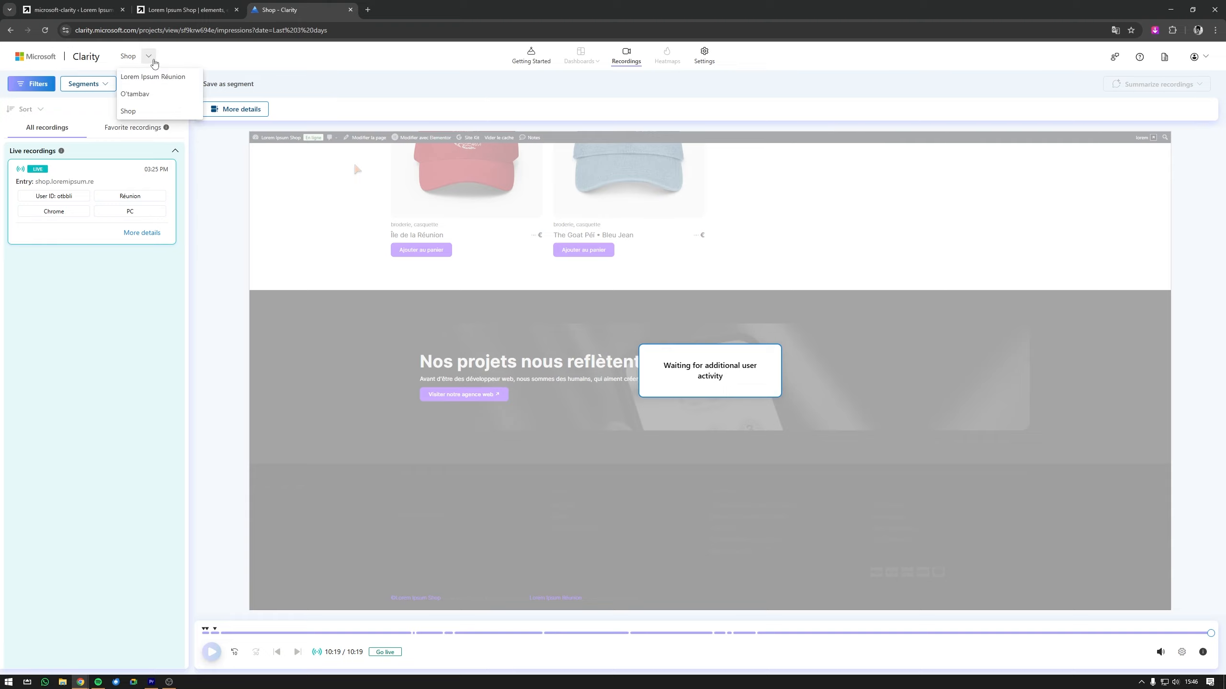
{"action": "left_click", "coordinate": [170, 77]}
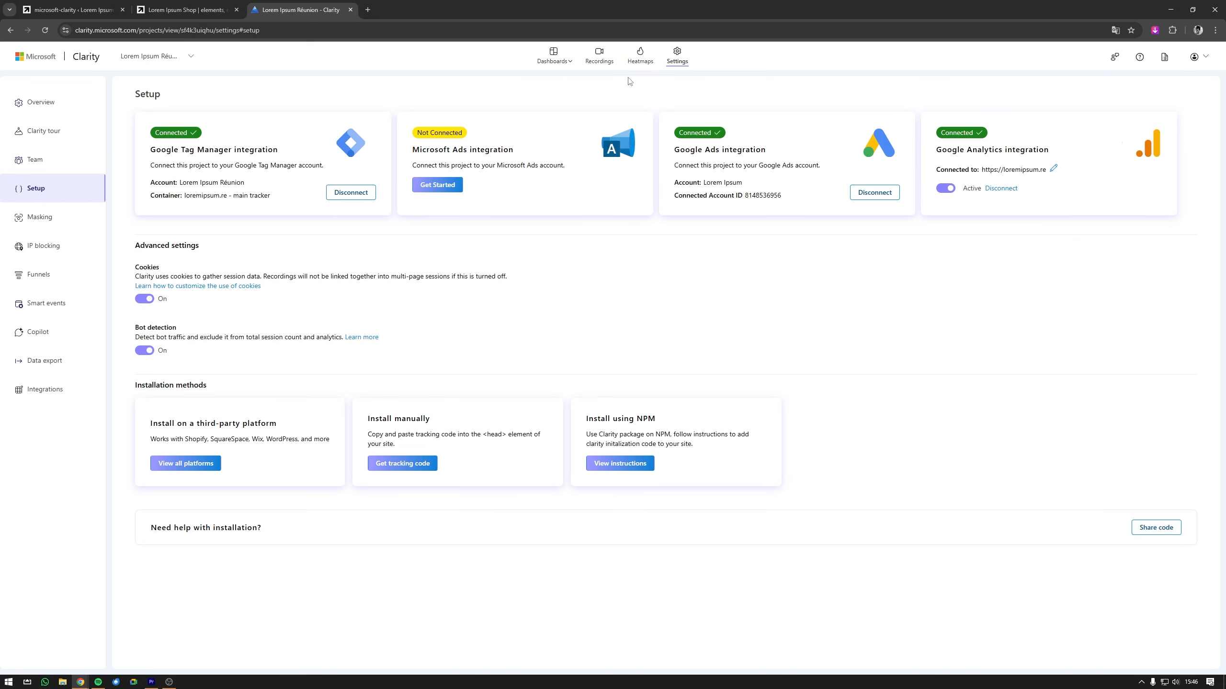
{"action": "left_click", "coordinate": [636, 57]}
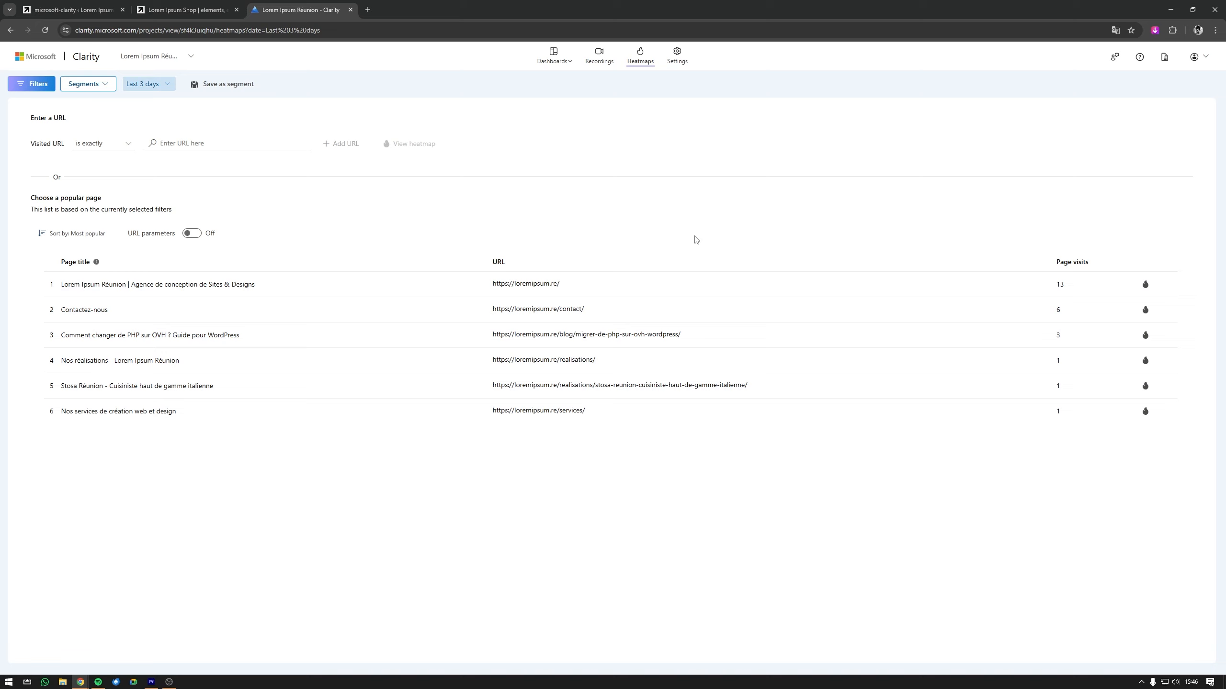
{"action": "left_click", "coordinate": [632, 290]}
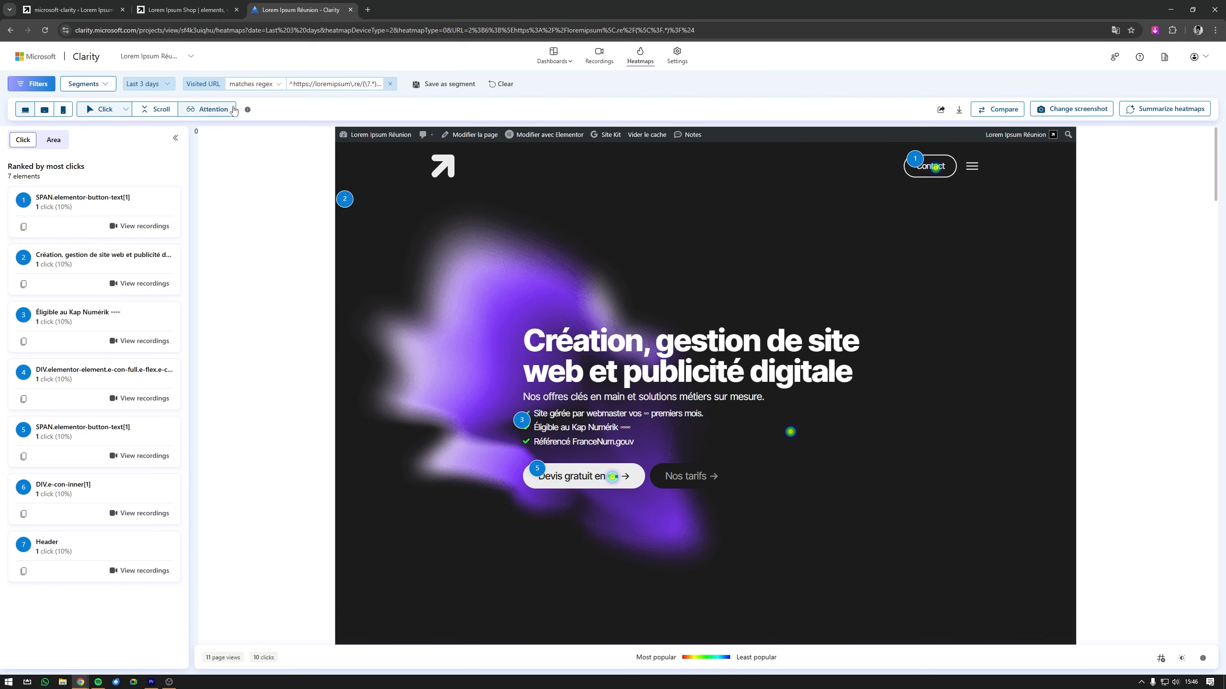
- Show the homepage's attention heatmap and examine it from the header down to the 95 - 100% scroll range
{"action": "left_click", "coordinate": [200, 114]}
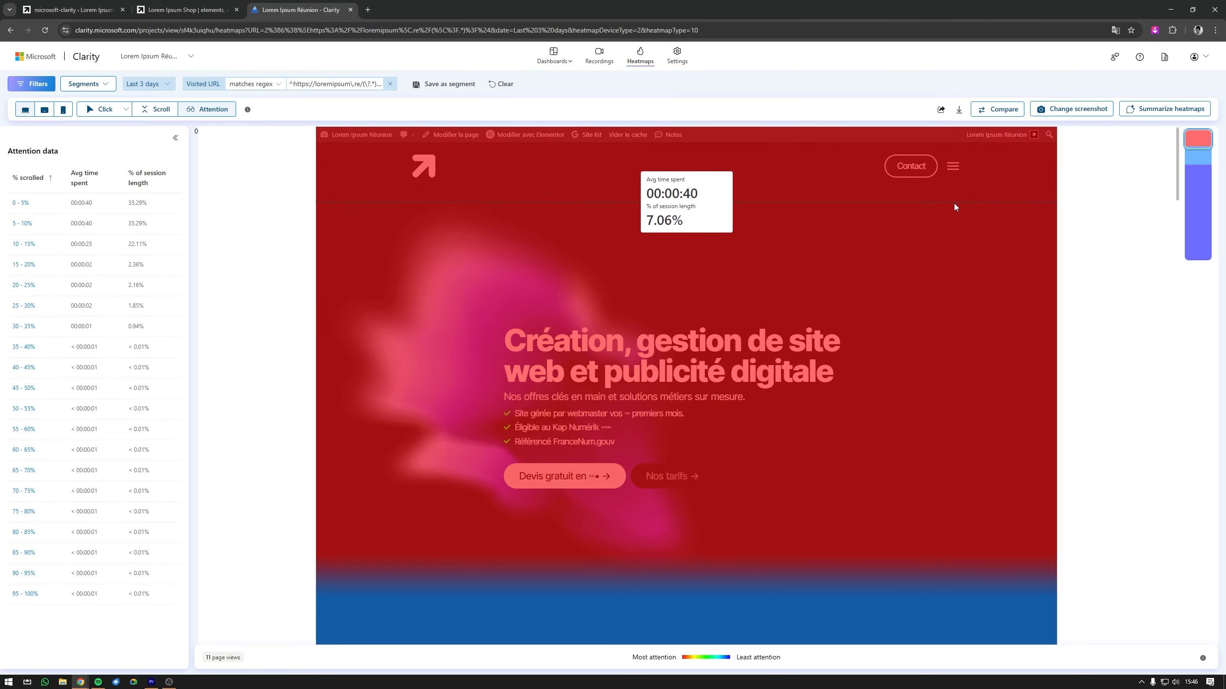
{"action": "scroll", "coordinate": [956, 205], "scroll_direction": "down", "scroll_amount": 10}
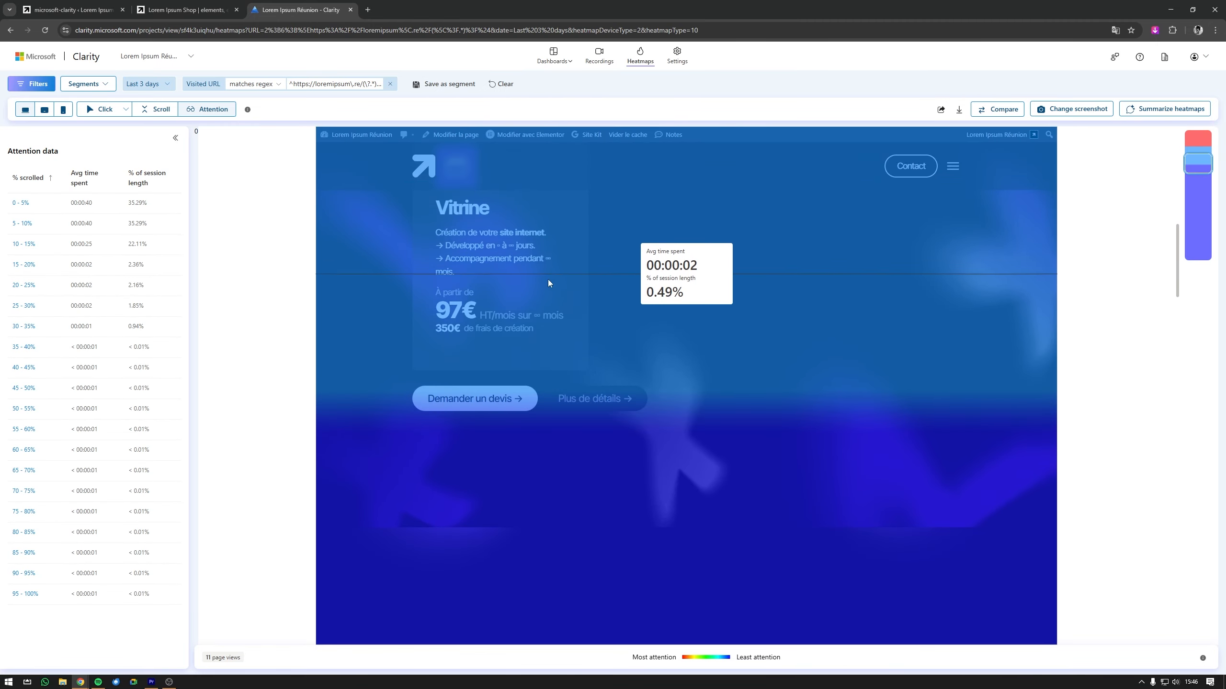
{"action": "scroll", "coordinate": [551, 243], "scroll_direction": "down", "scroll_amount": 5}
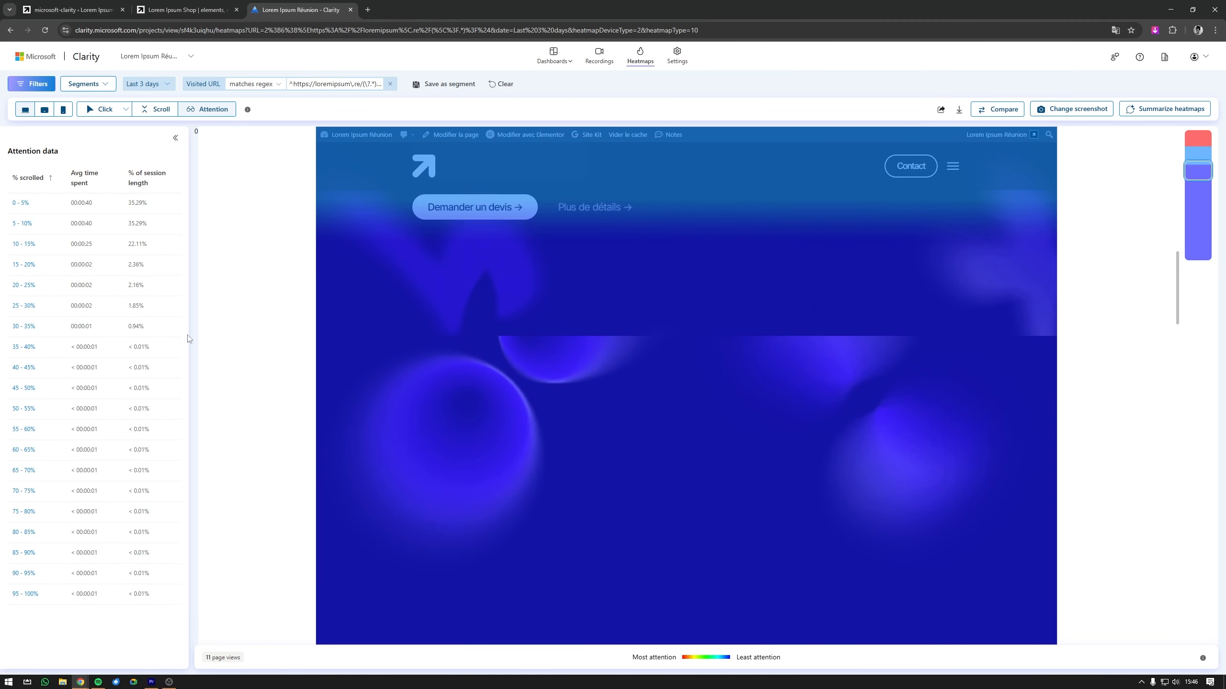
{"action": "left_click", "coordinate": [27, 593]}
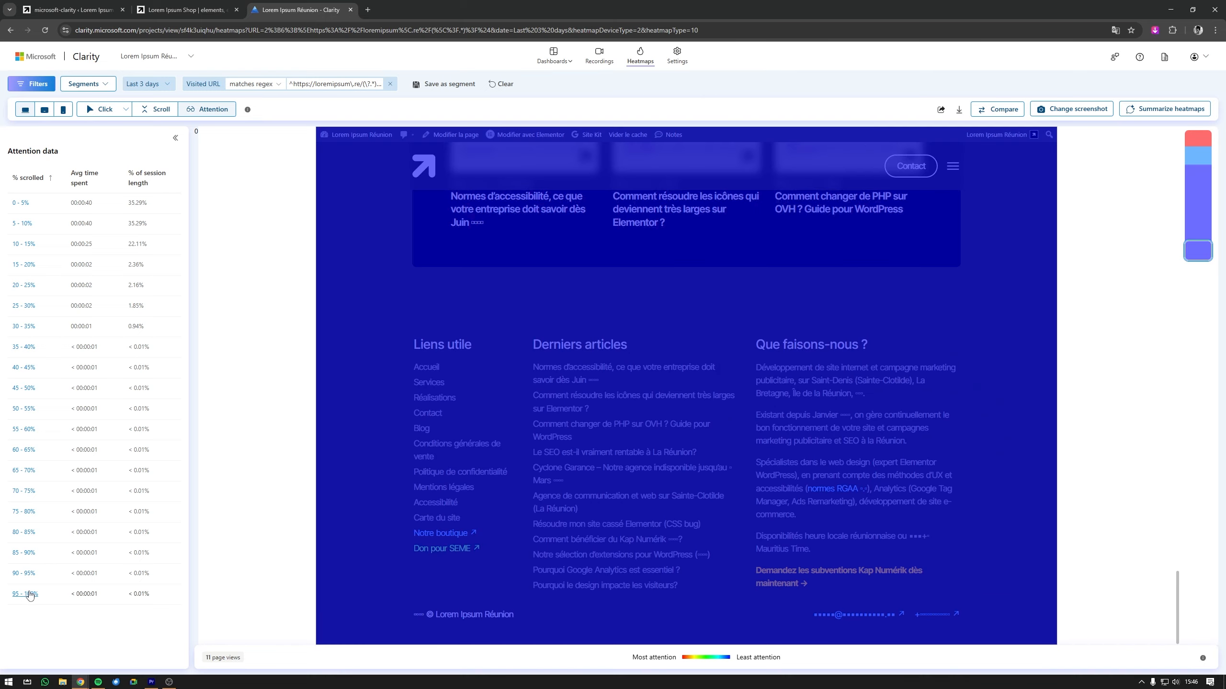
{"action": "scroll", "coordinate": [546, 346], "scroll_direction": "up", "scroll_amount": 15}
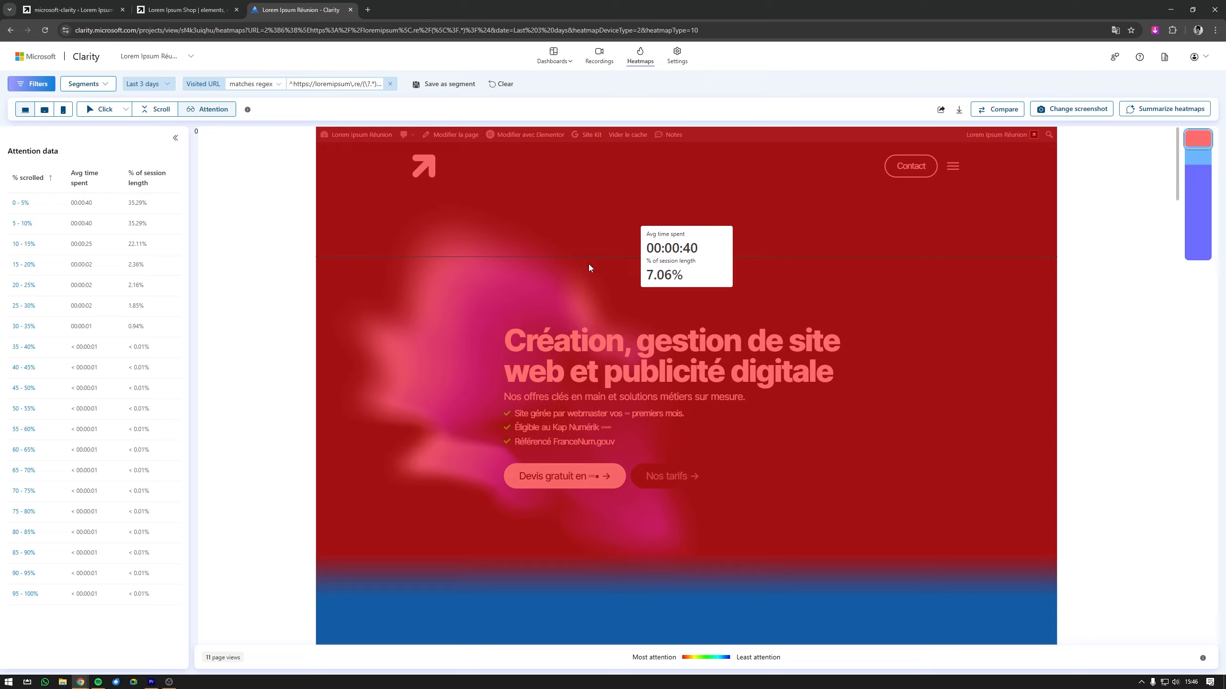
{"action": "scroll", "coordinate": [588, 268], "scroll_direction": "down", "scroll_amount": 10}
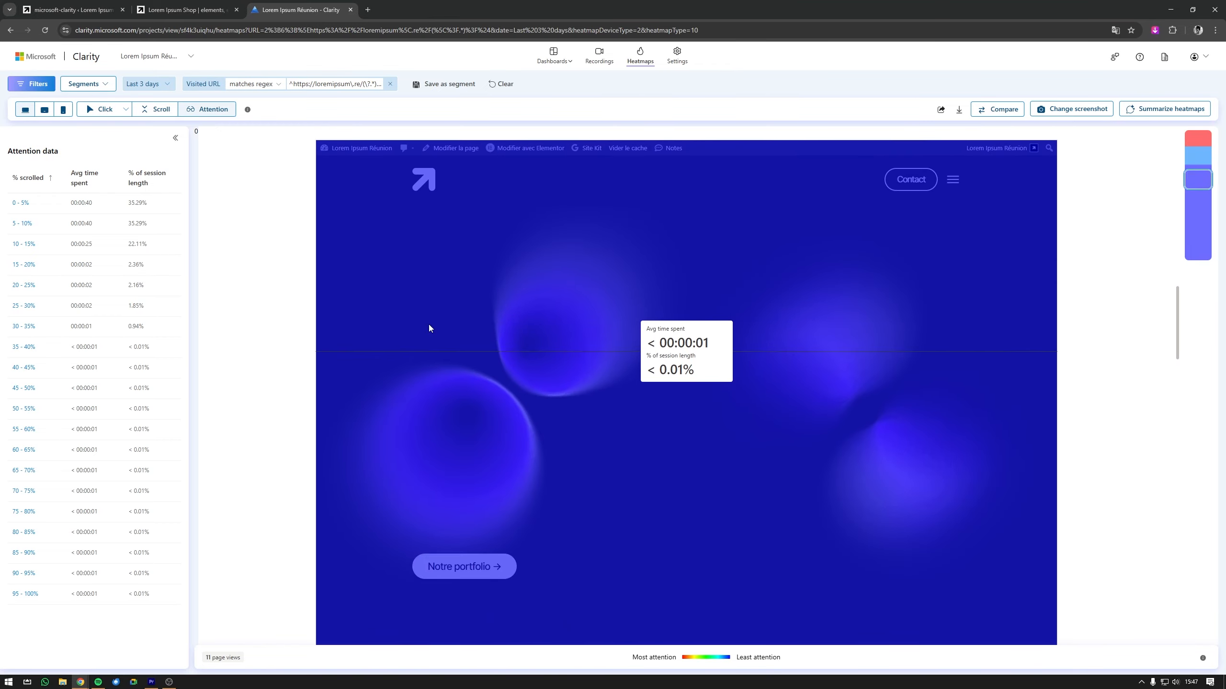
{"action": "scroll", "coordinate": [399, 276], "scroll_direction": "up", "scroll_amount": 5}
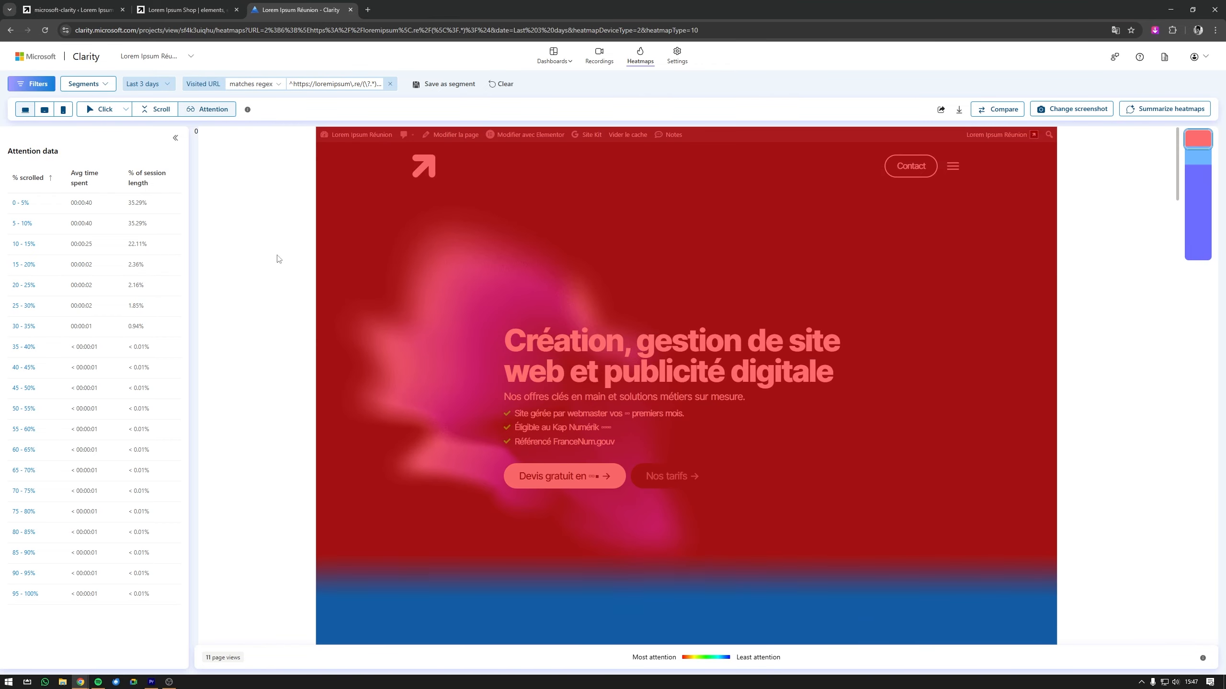
- Compare the tablet and mobile attention maps, inspect the mobile page's most-viewed zones, and remove the visited URL filter
{"action": "left_click", "coordinate": [45, 110]}
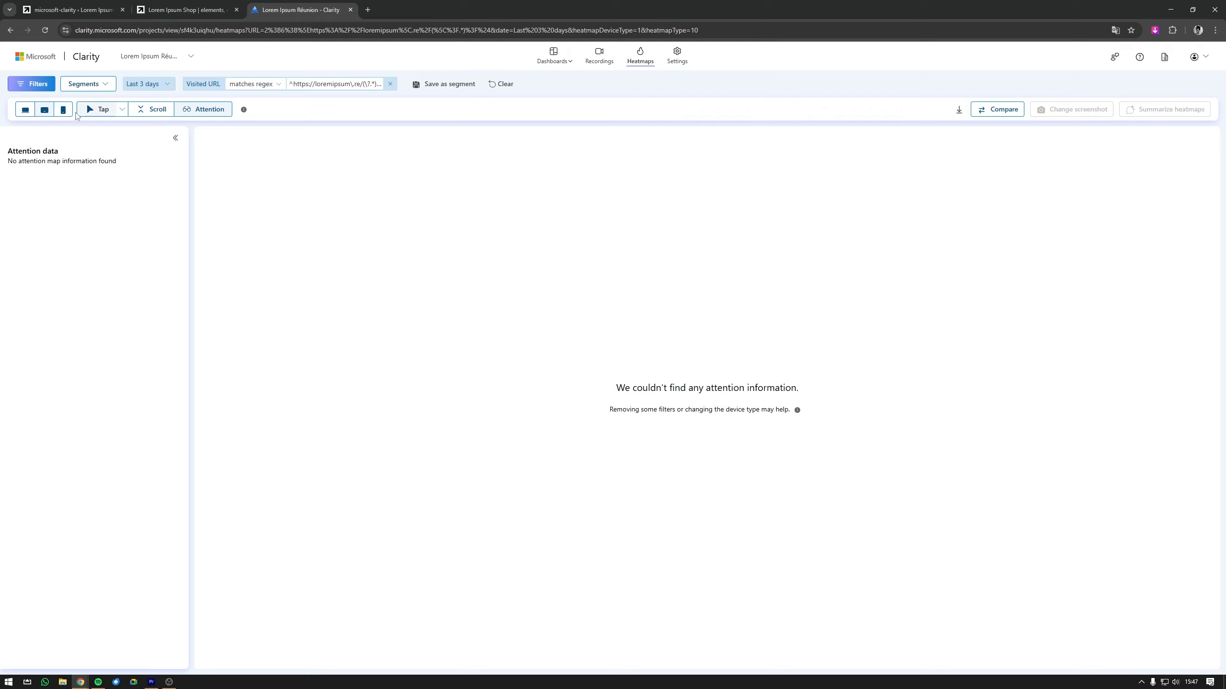
{"action": "left_click", "coordinate": [63, 109]}
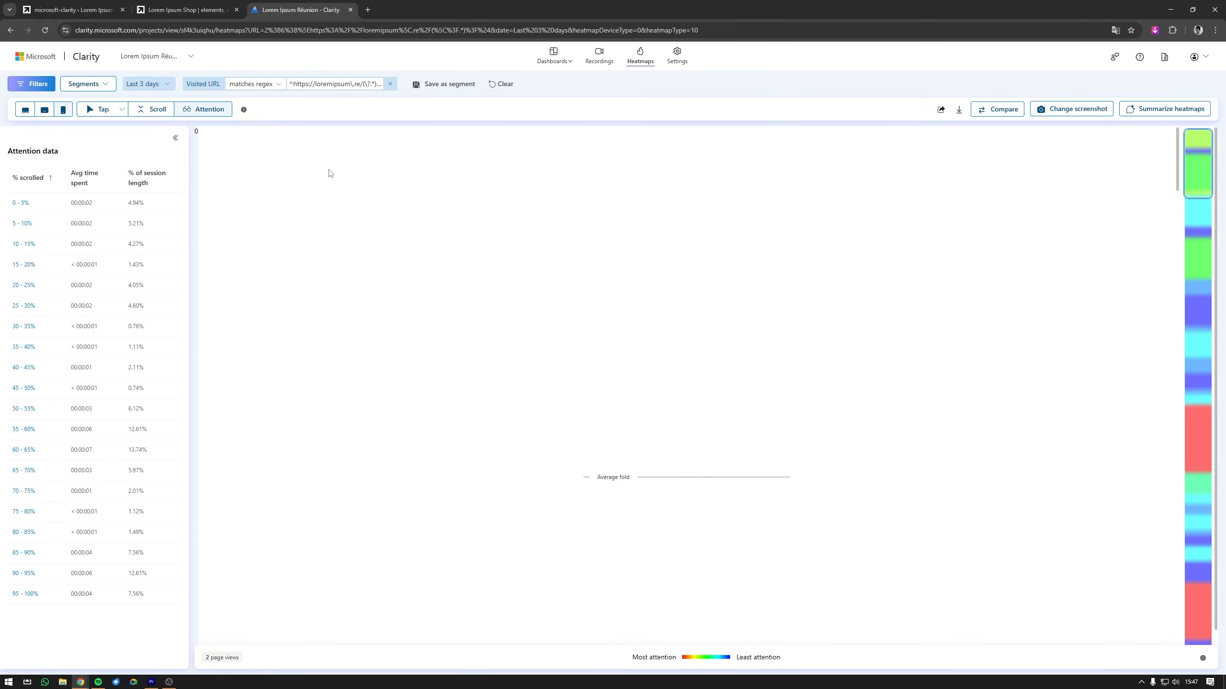
{"action": "left_click", "coordinate": [1191, 447]}
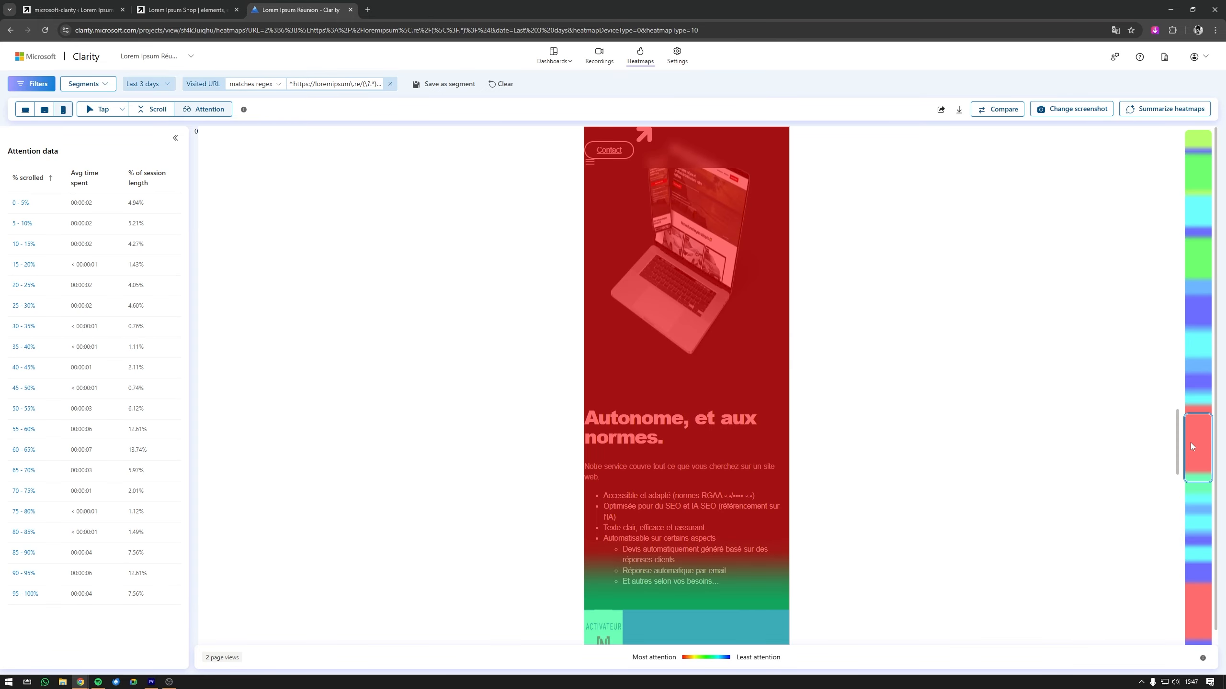
{"action": "left_click", "coordinate": [1194, 610]}
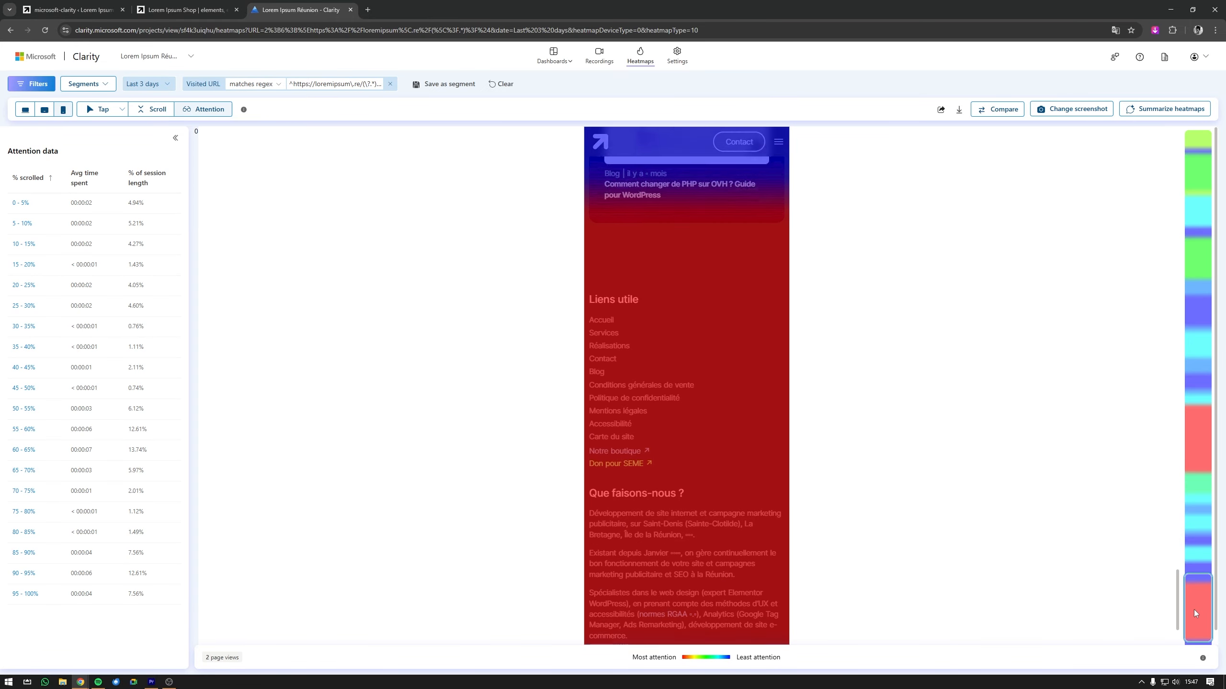
{"action": "scroll", "coordinate": [767, 338], "scroll_direction": "down", "scroll_amount": 2}
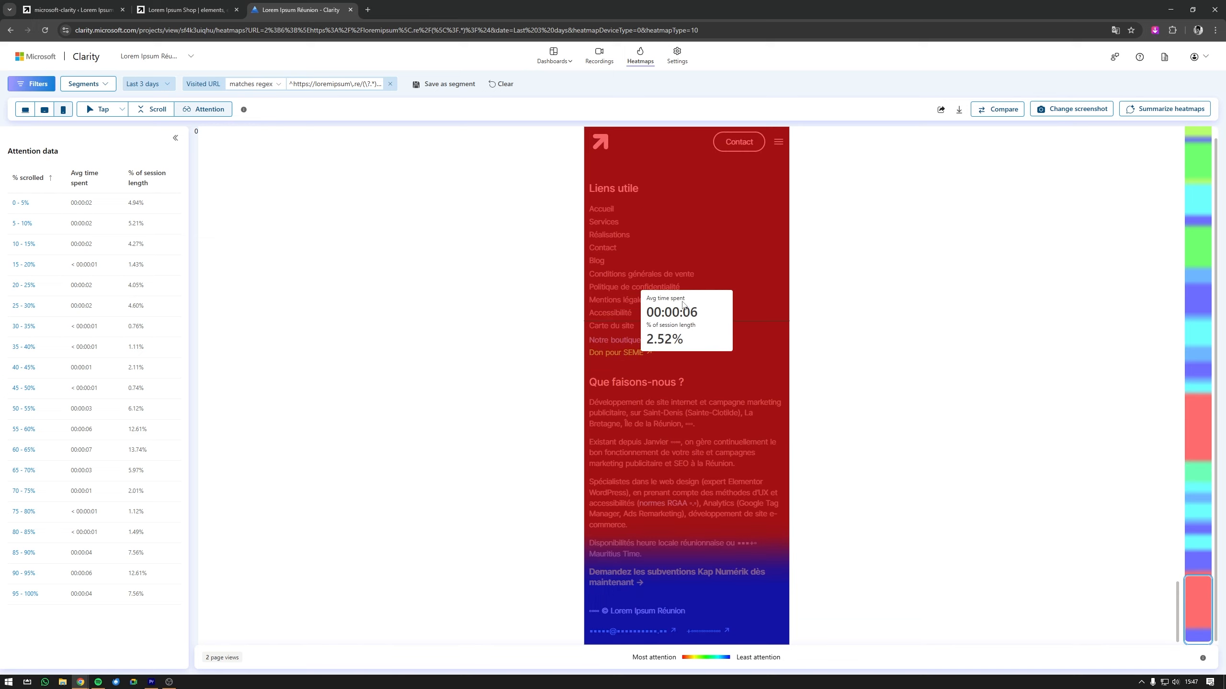
{"action": "scroll", "coordinate": [683, 304], "scroll_direction": "up", "scroll_amount": 10}
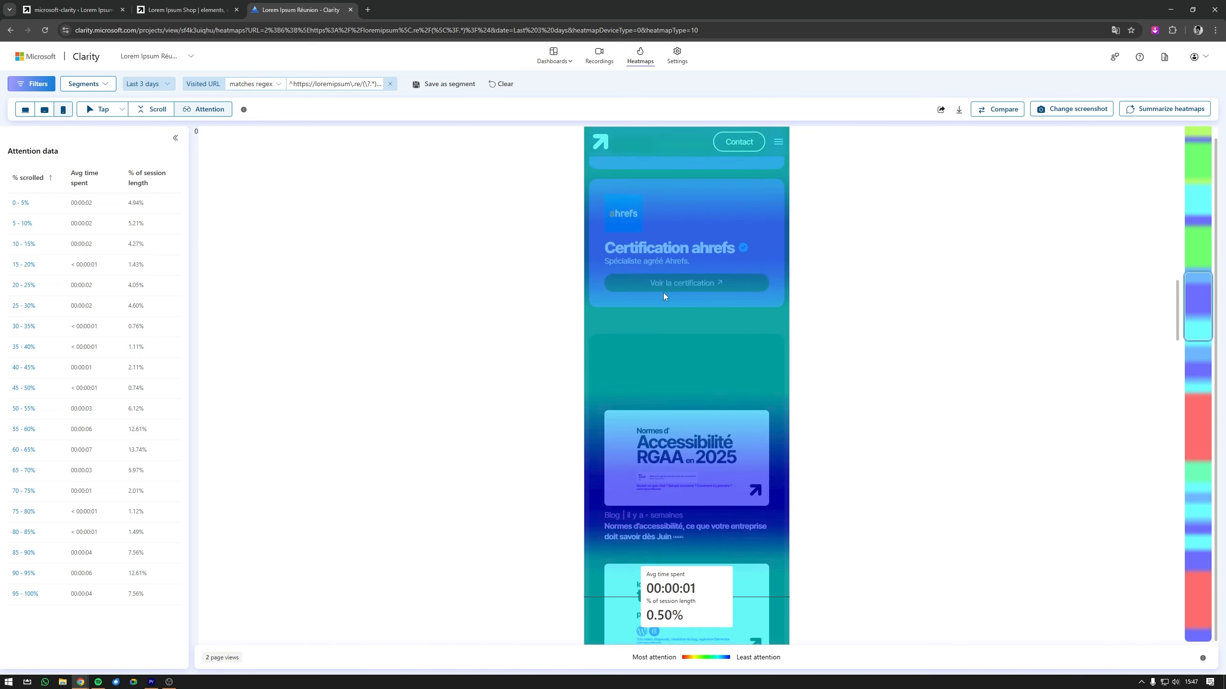
{"action": "scroll", "coordinate": [662, 293], "scroll_direction": "up", "scroll_amount": 10}
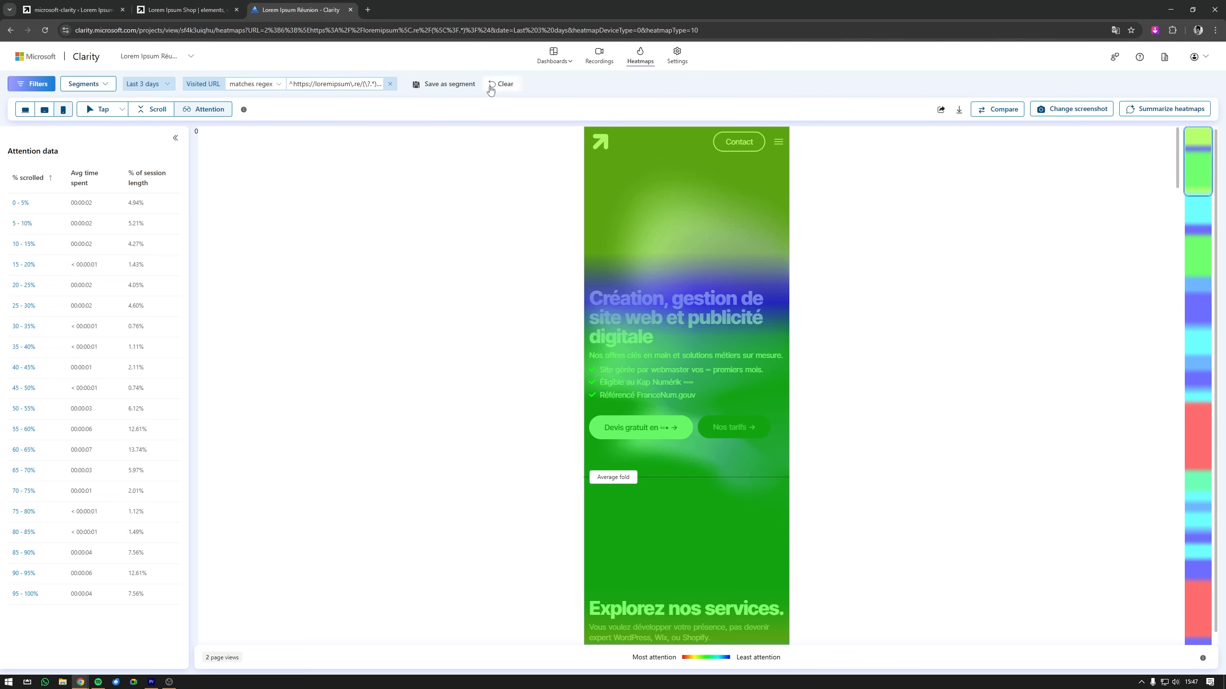
{"action": "left_click", "coordinate": [390, 84]}
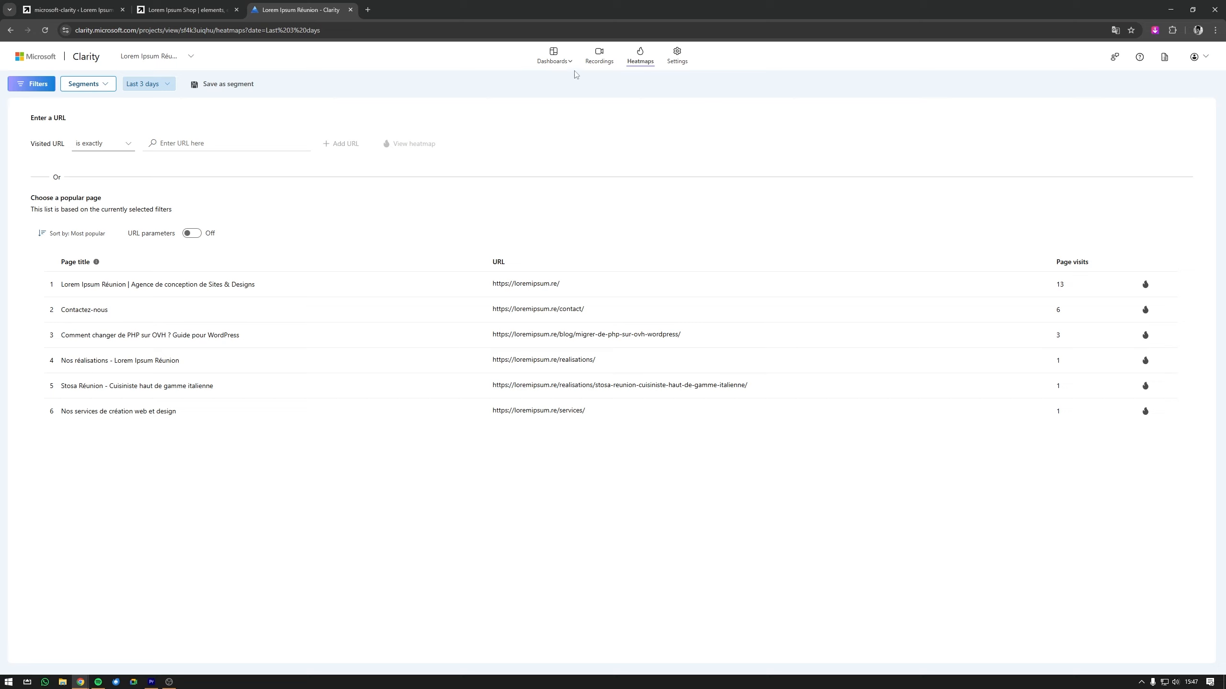
- Open the Google Analytics dashboard, isolate Direct traffic in the acquisition report, clear that filter, and view the report by Source / Medium
{"action": "mouse_move", "coordinate": [571, 64]}
{"action": "left_click", "coordinate": [684, 86]}
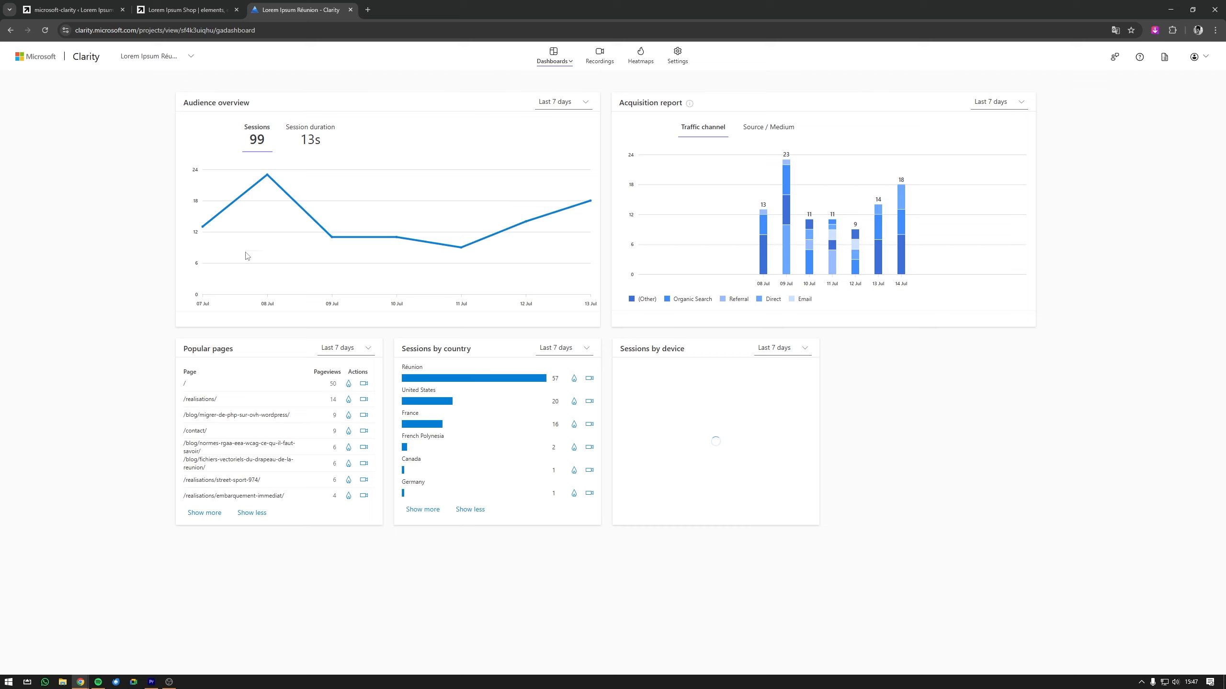
{"action": "left_click_drag", "start_coordinate": [425, 369], "coordinate": [382, 371]}
{"action": "left_click", "coordinate": [1013, 355]}
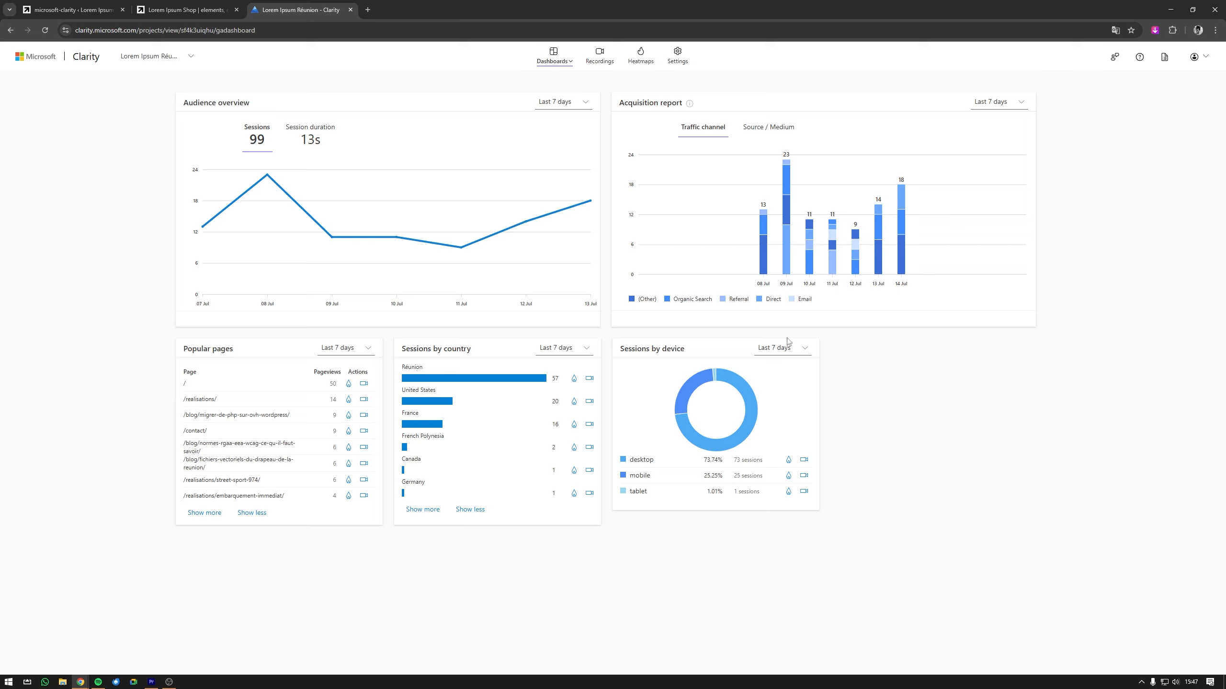
{"action": "left_click", "coordinate": [797, 299]}
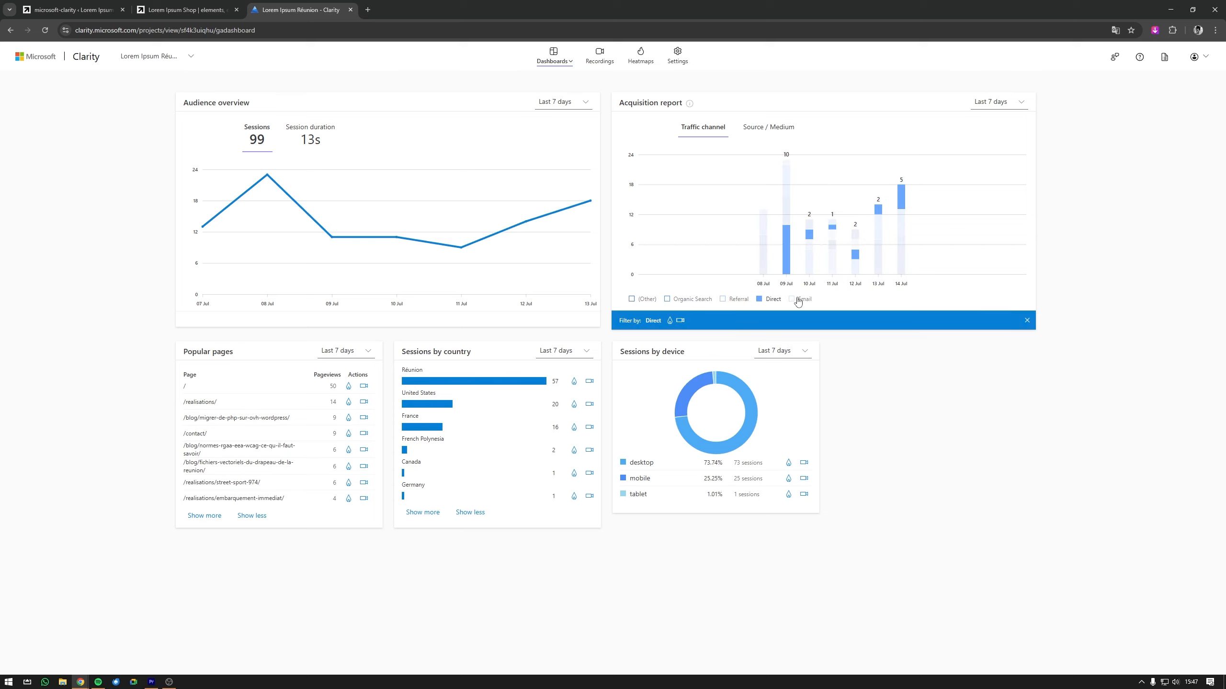
{"action": "left_click", "coordinate": [770, 299]}
{"action": "left_click", "coordinate": [796, 302]}
{"action": "left_click", "coordinate": [787, 127]}
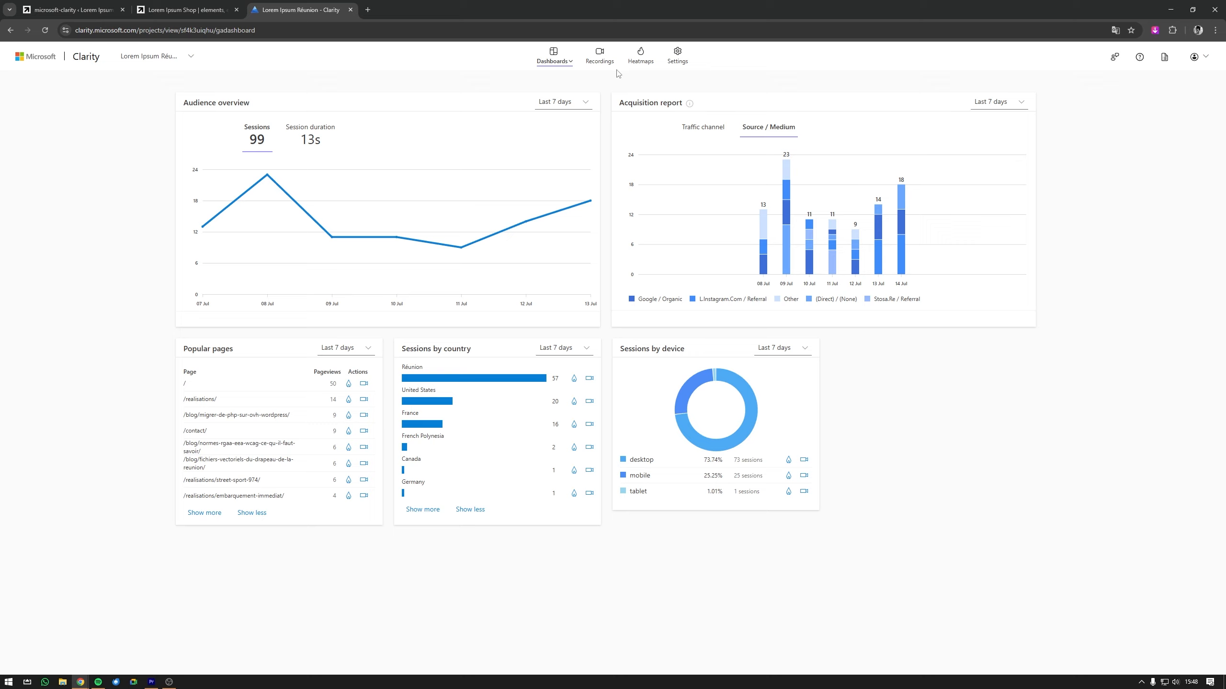
- Check the recordings and setup settings of Lorem Ipsum Réunion, and open the Shop project from the project list
{"action": "left_click", "coordinate": [603, 60]}
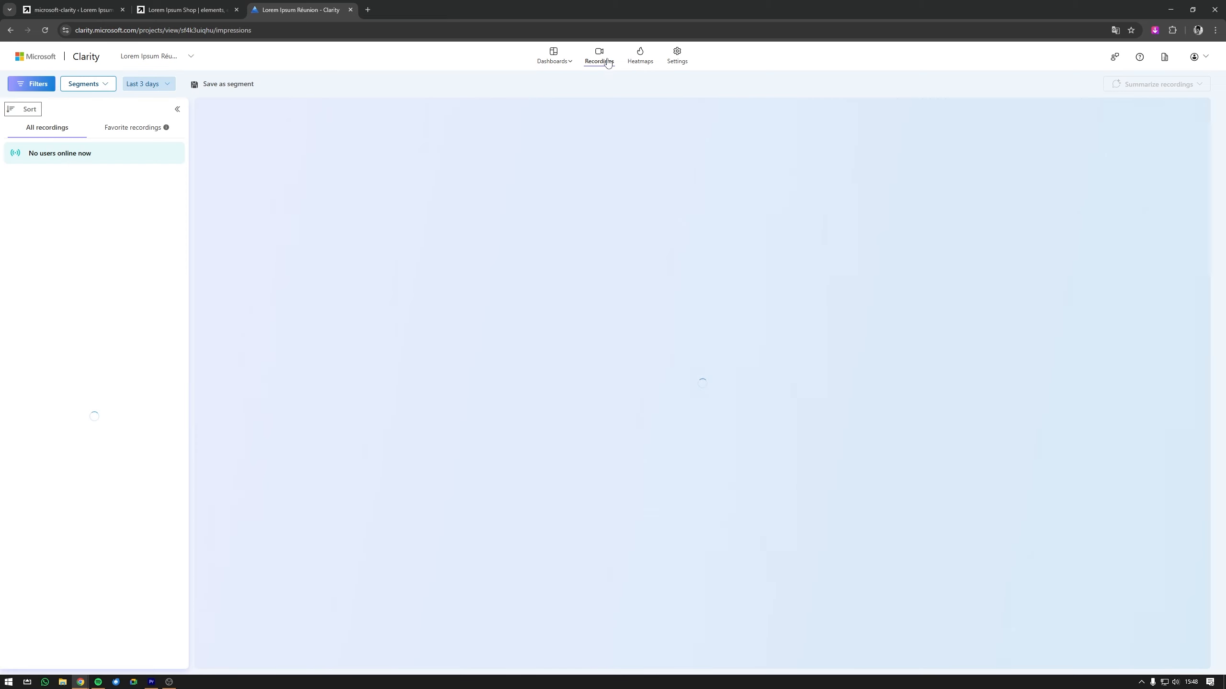
{"action": "left_click", "coordinate": [681, 67]}
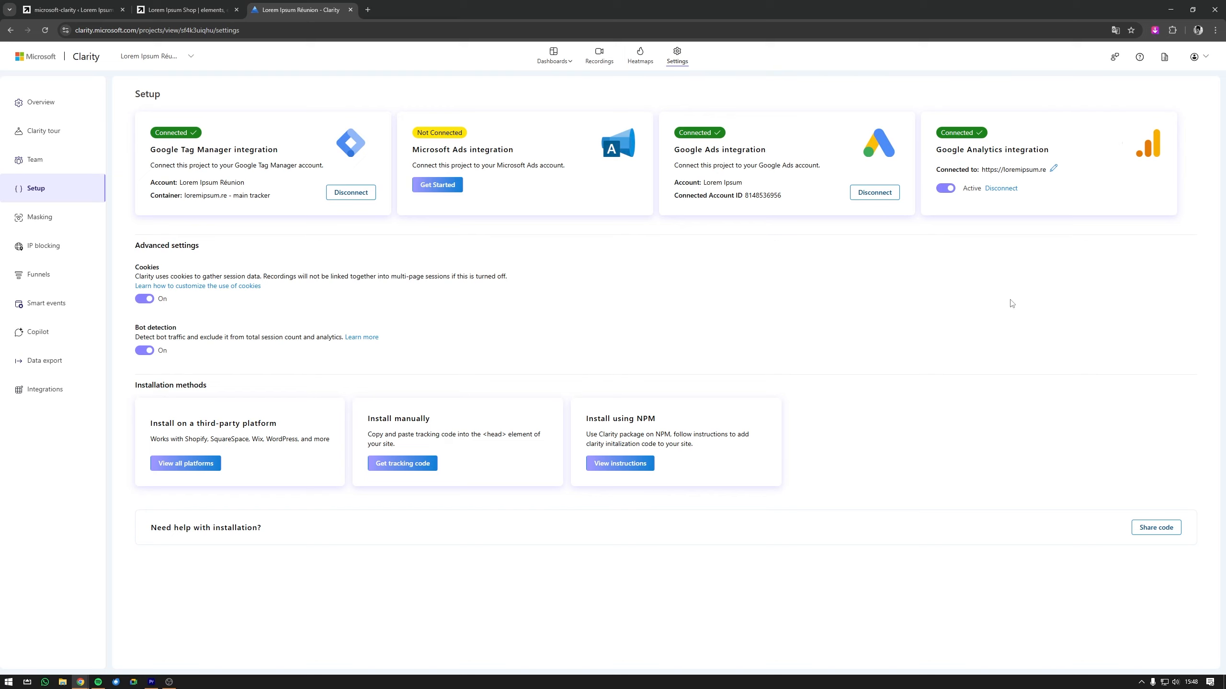
{"action": "left_click", "coordinate": [190, 57]}
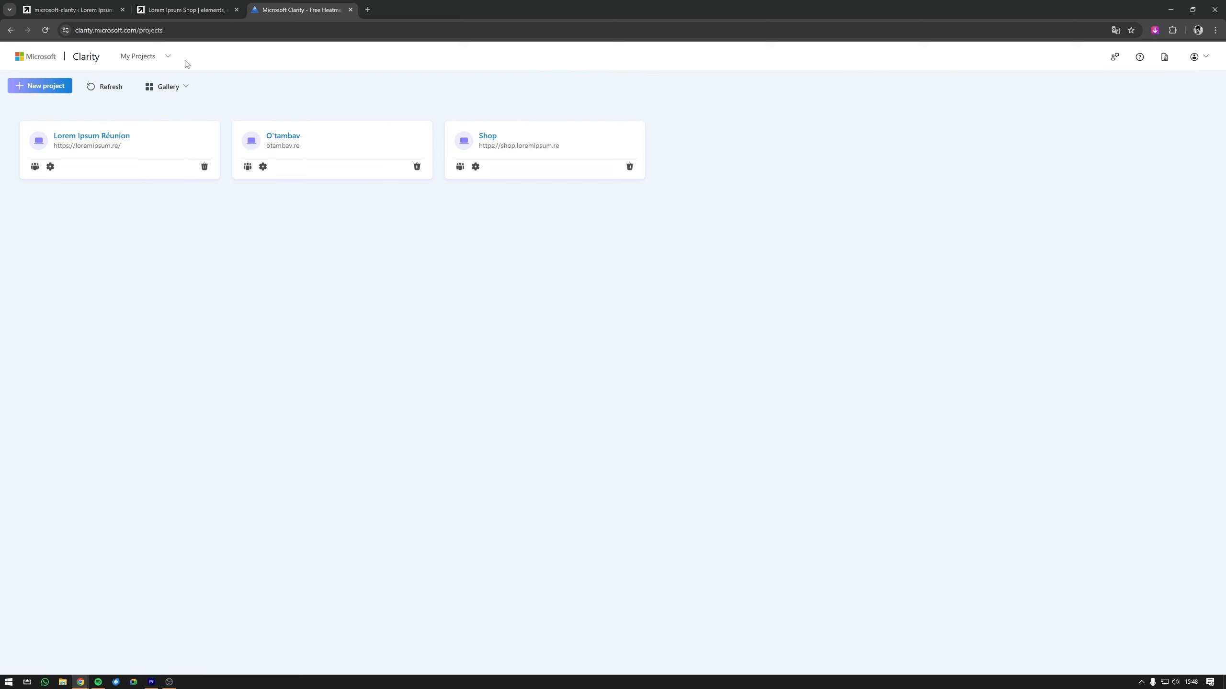
{"action": "left_click", "coordinate": [482, 138]}
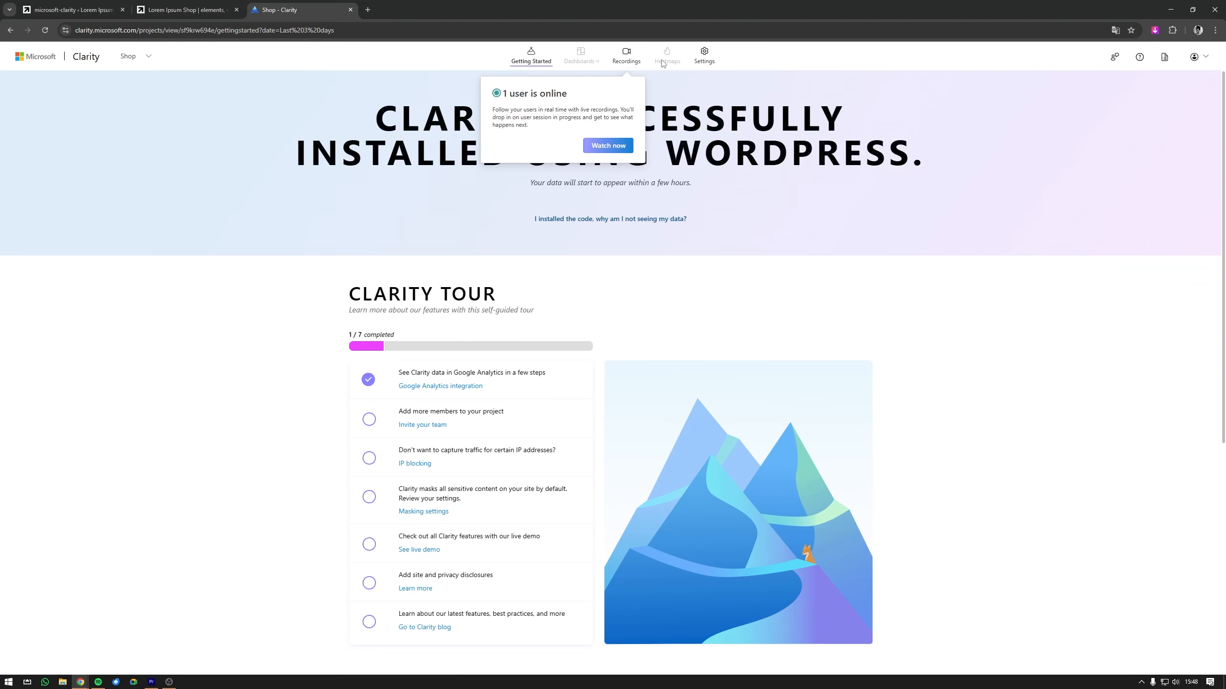
- Dismiss the online-user notice, review Shop's Getting Started page, and highlight its heading about the WordPress installation
{"action": "left_click", "coordinate": [844, 125]}
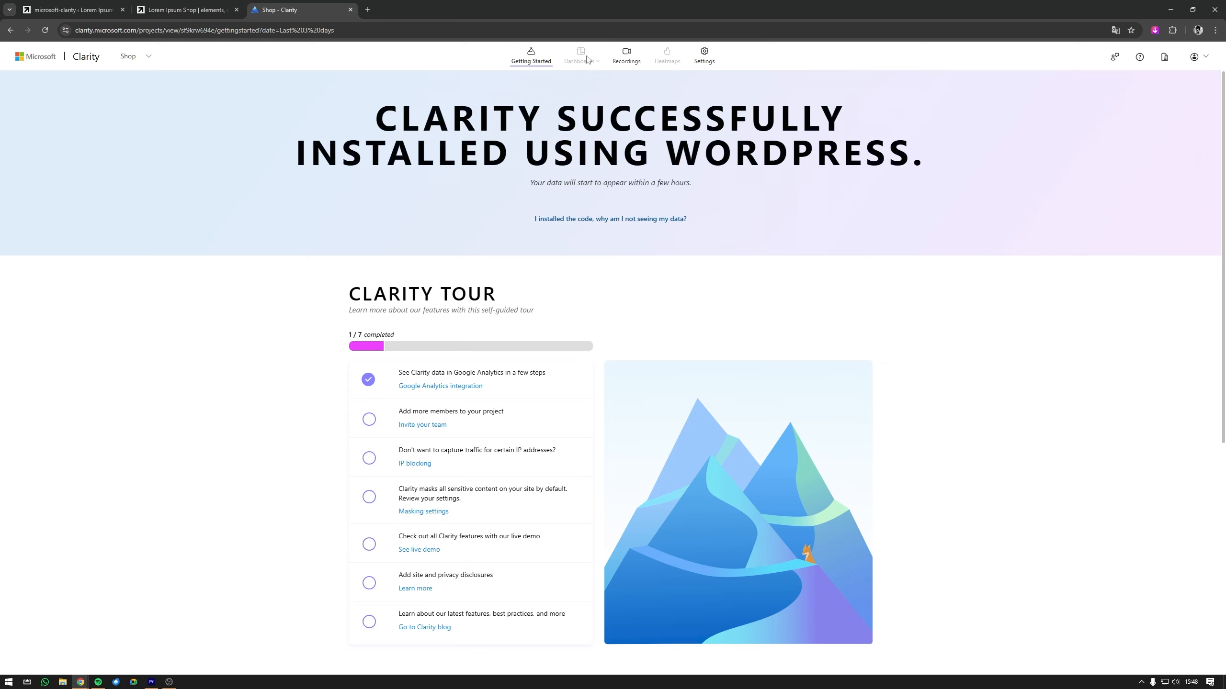
{"action": "scroll", "coordinate": [517, 133], "scroll_direction": "down", "scroll_amount": 6}
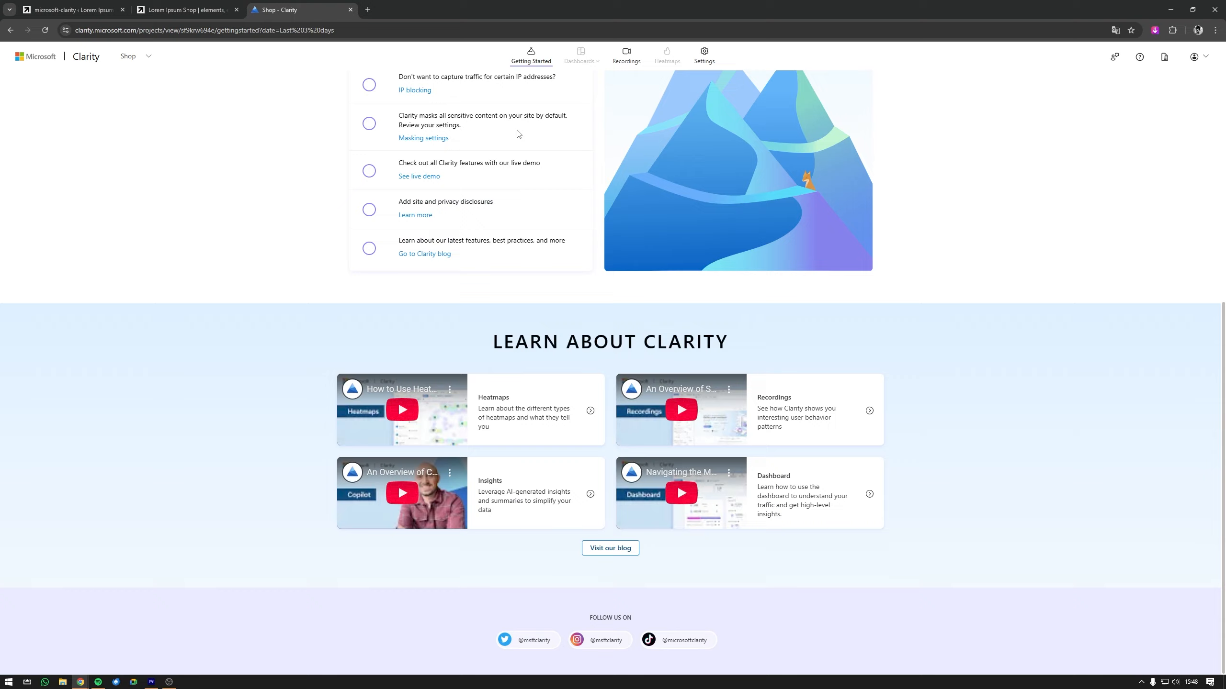
{"action": "scroll", "coordinate": [518, 133], "scroll_direction": "up", "scroll_amount": 6}
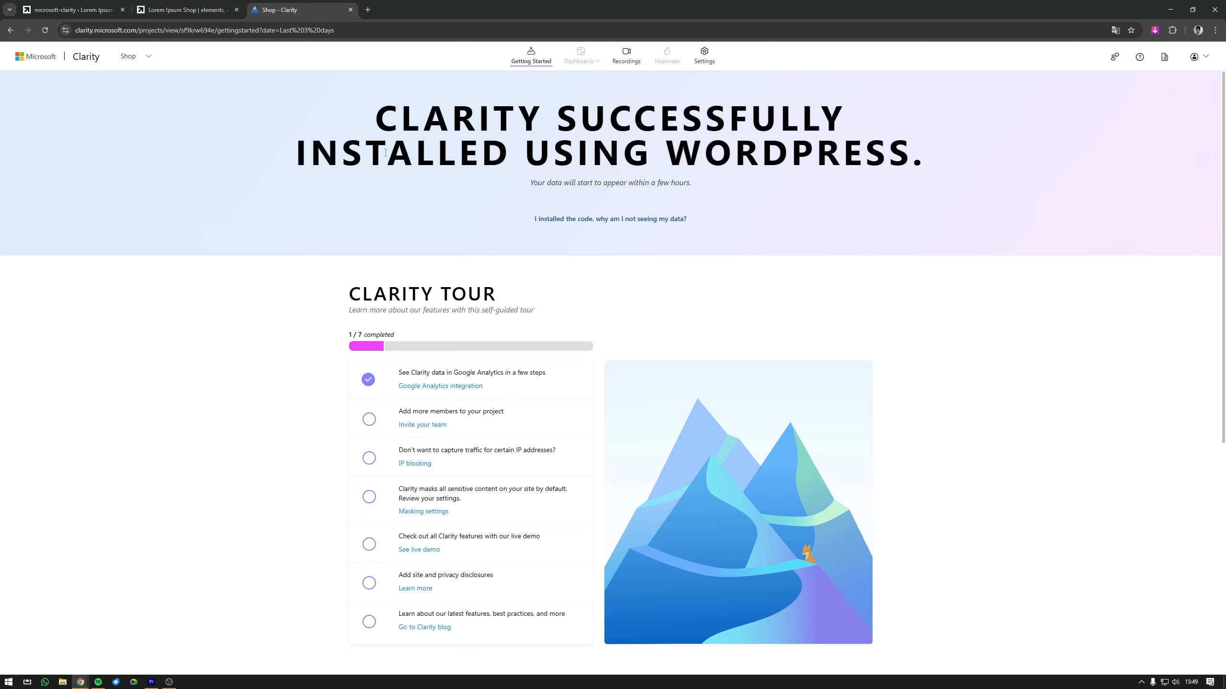
{"action": "left_click_drag", "start_coordinate": [376, 152], "coordinate": [642, 147]}
{"action": "left_click", "coordinate": [642, 147]}
{"action": "left_click_drag", "start_coordinate": [387, 117], "coordinate": [1059, 155]}
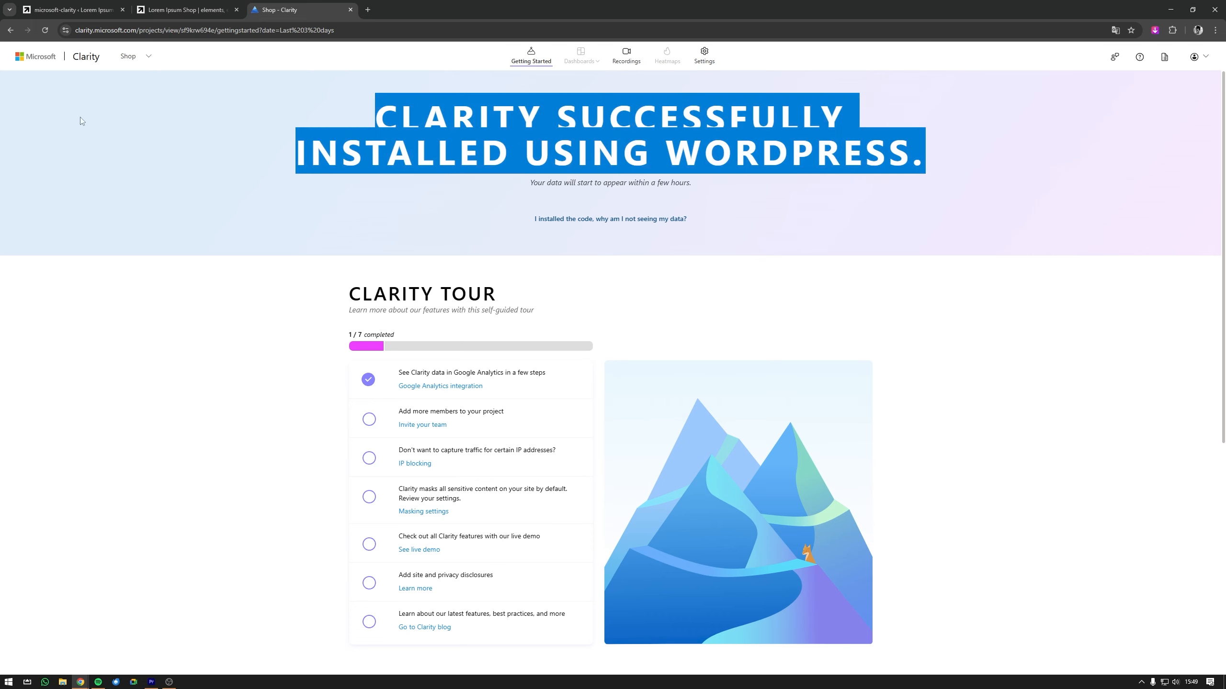
- Switch from Shop's settings to the Lorem Ipsum Réunion project and examine the Google Tag Manager integration in its setup settings
{"action": "left_click", "coordinate": [703, 54]}
{"action": "left_click", "coordinate": [149, 56]}
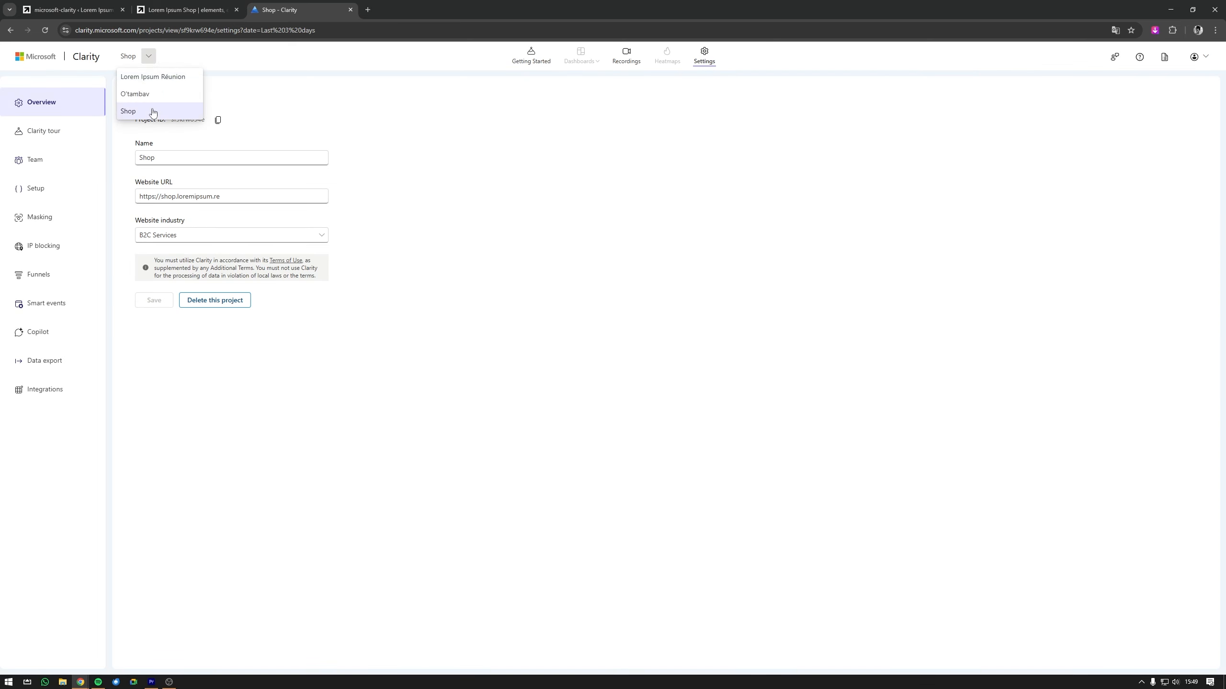
{"action": "left_click", "coordinate": [165, 80]}
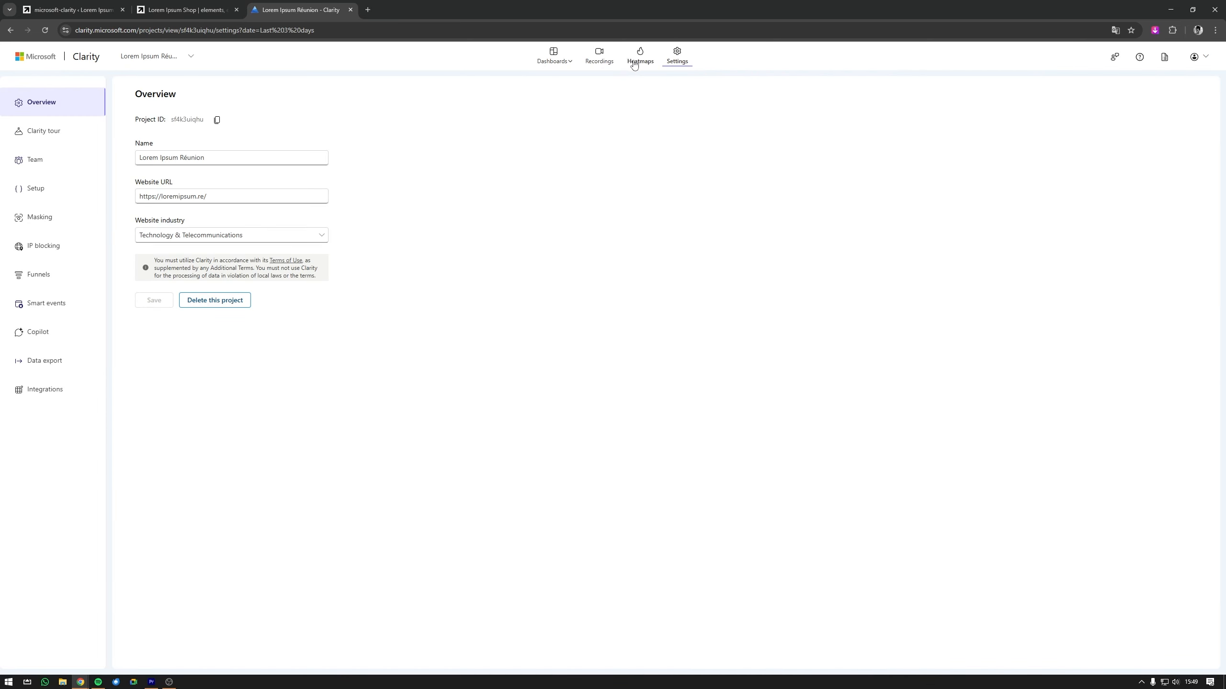
{"action": "left_click", "coordinate": [48, 201]}
{"action": "left_click_drag", "start_coordinate": [156, 150], "coordinate": [314, 154]}
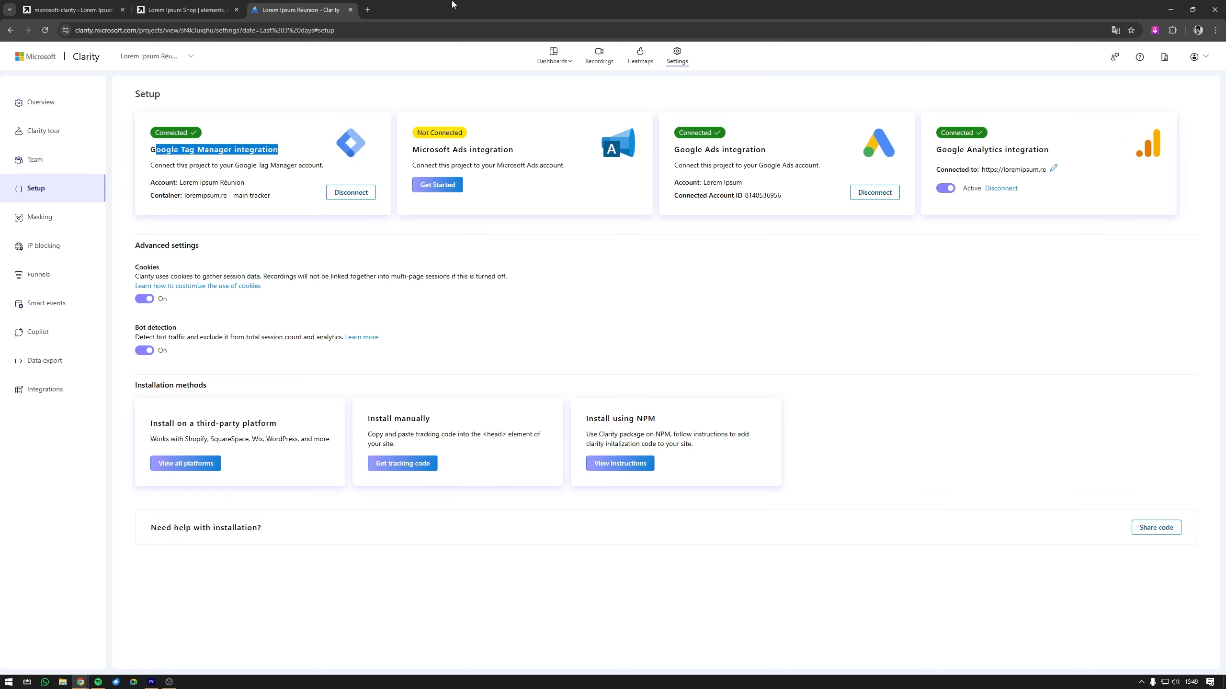
{"action": "left_click", "coordinate": [651, 231]}
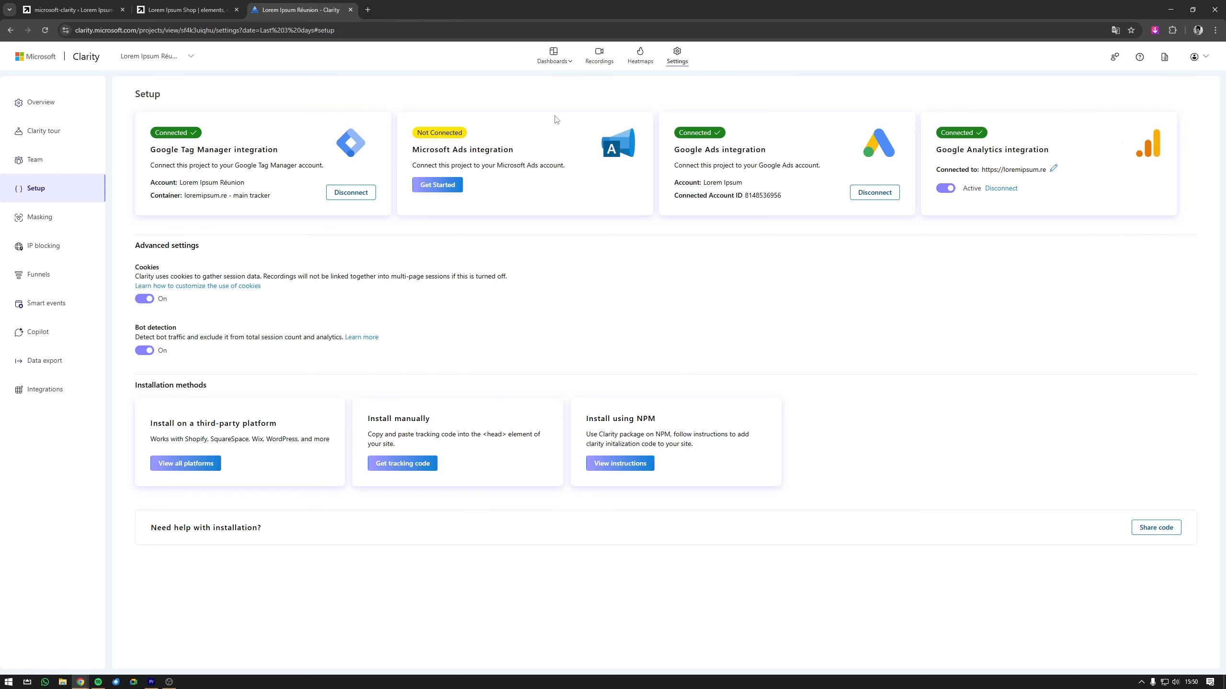
- Check the project's heatmap page list, and return to setup to review the Google Tag Manager and Google Ads integrations
{"action": "left_click", "coordinate": [640, 55]}
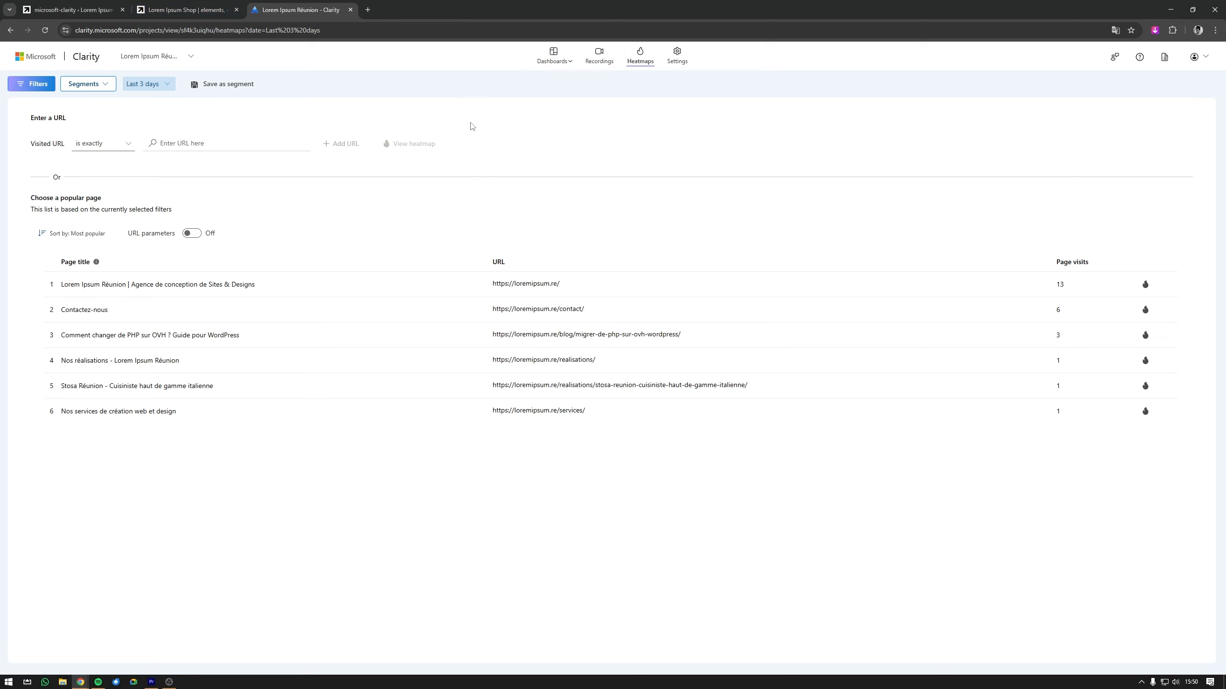
{"action": "left_click", "coordinate": [677, 55]}
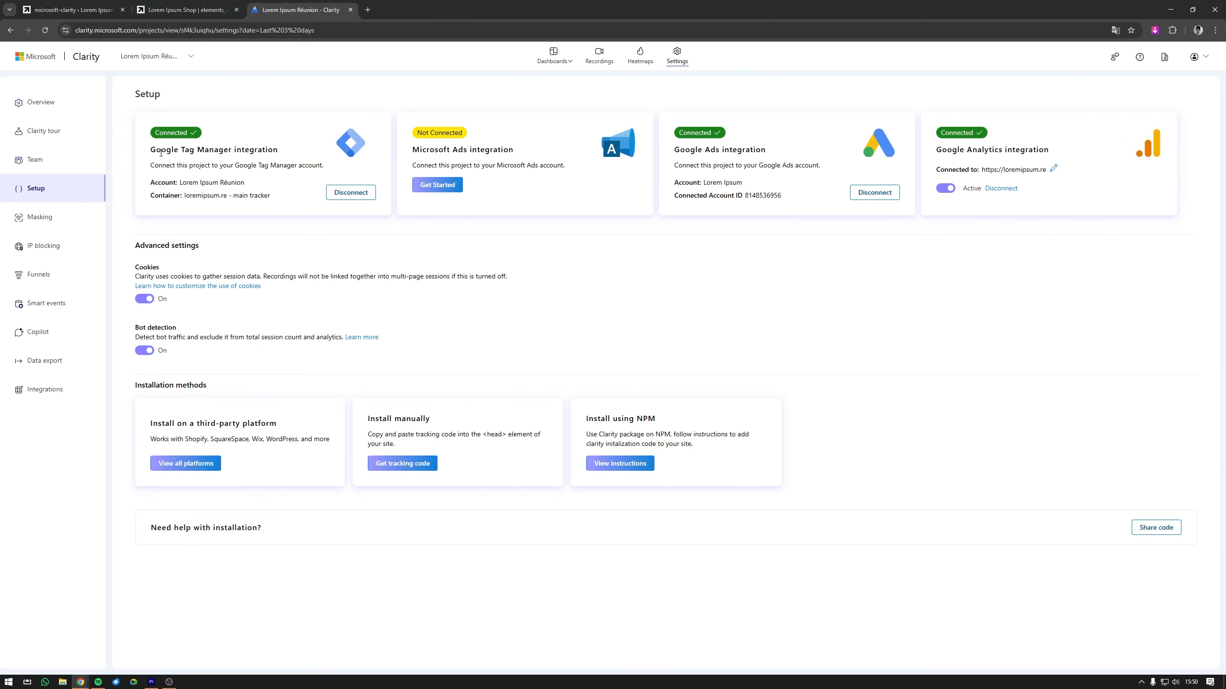
{"action": "left_click_drag", "start_coordinate": [156, 153], "coordinate": [277, 151]}
{"action": "left_click", "coordinate": [775, 151]}
{"action": "left_click_drag", "start_coordinate": [761, 150], "coordinate": [687, 151]}
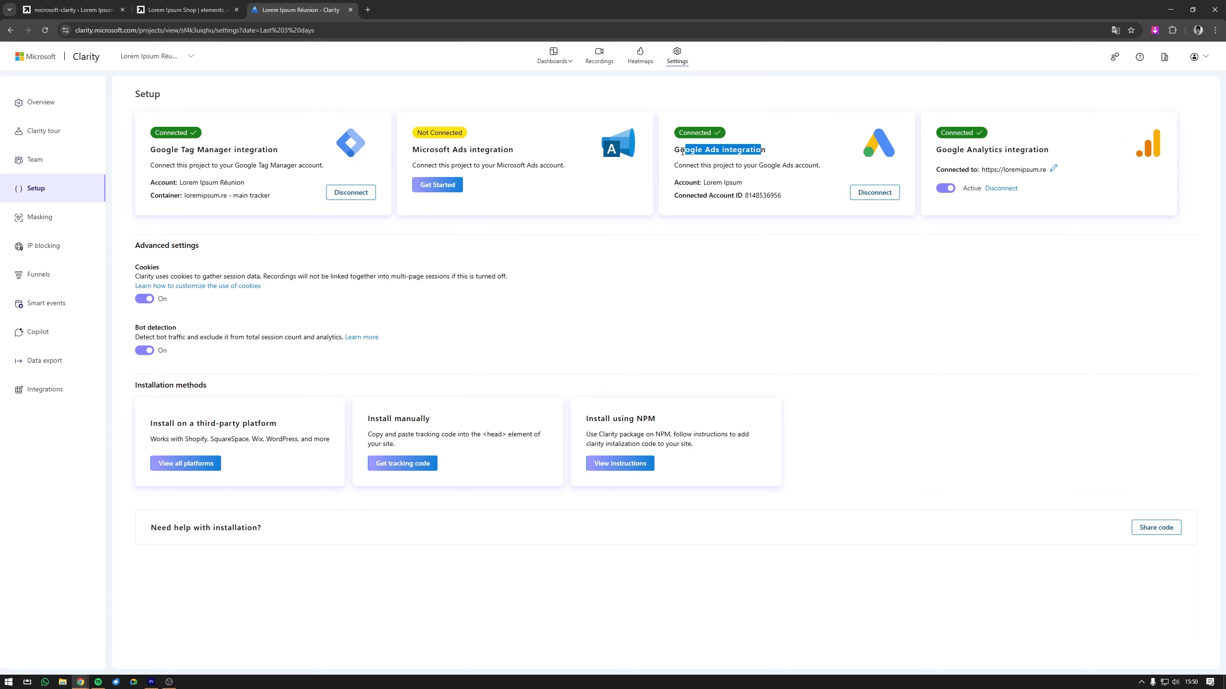
{"action": "left_click", "coordinate": [163, 161]}
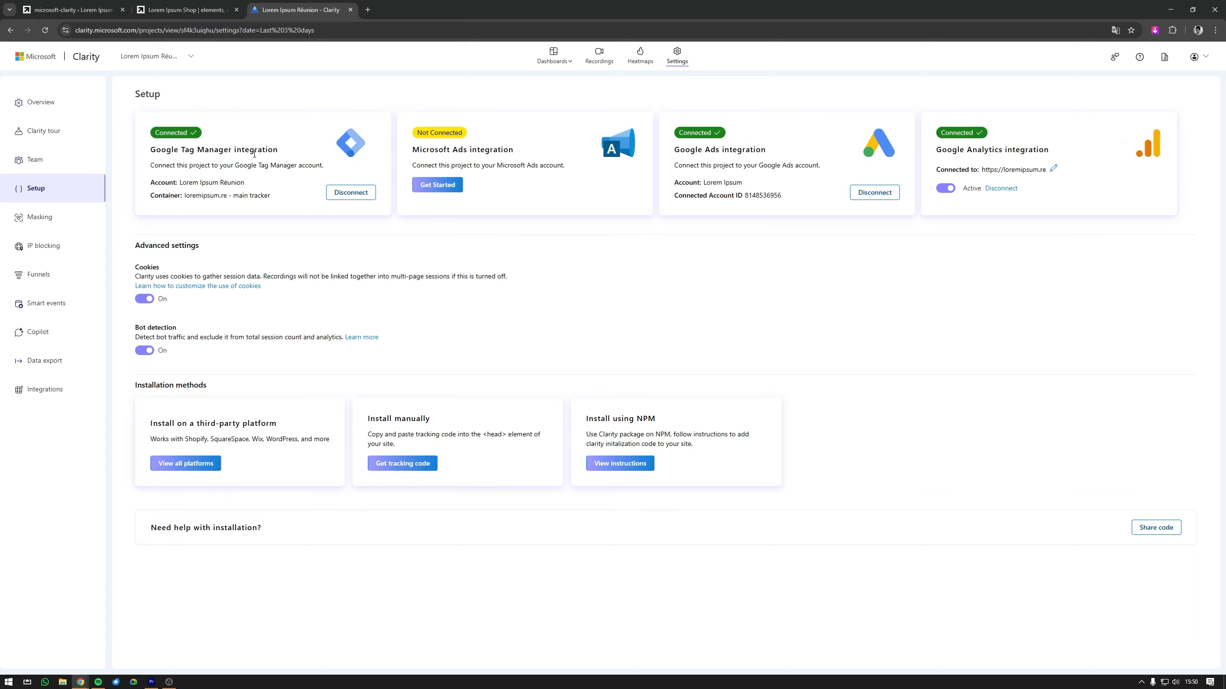